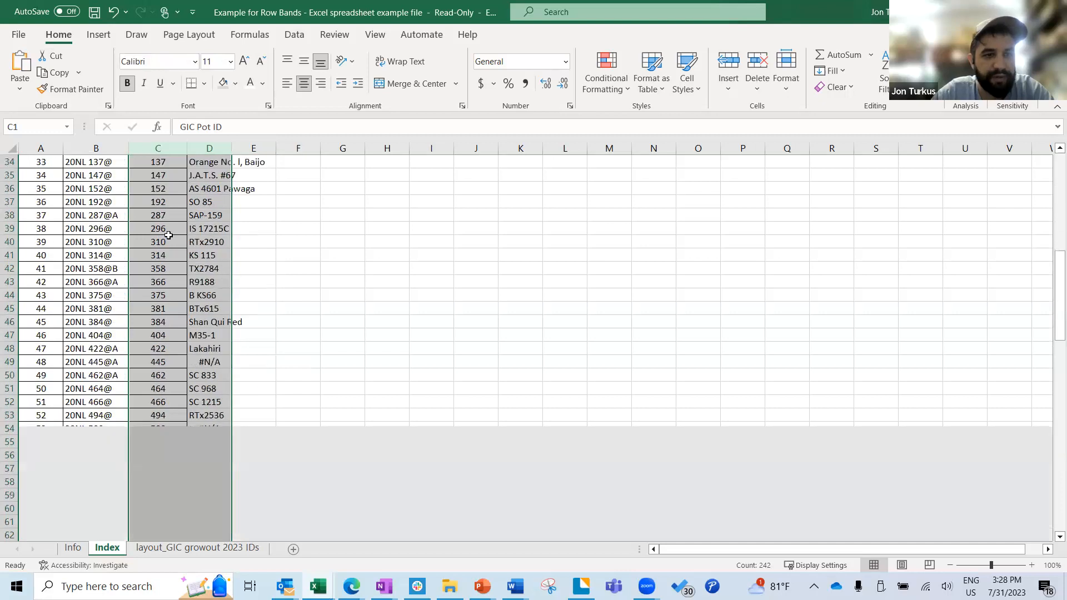
# Check how far the GIC Pot ID column extends on the Index sheet and return to its header.
pyautogui.click(178, 243)
pyautogui.hotkey('ctrl', 'Down')
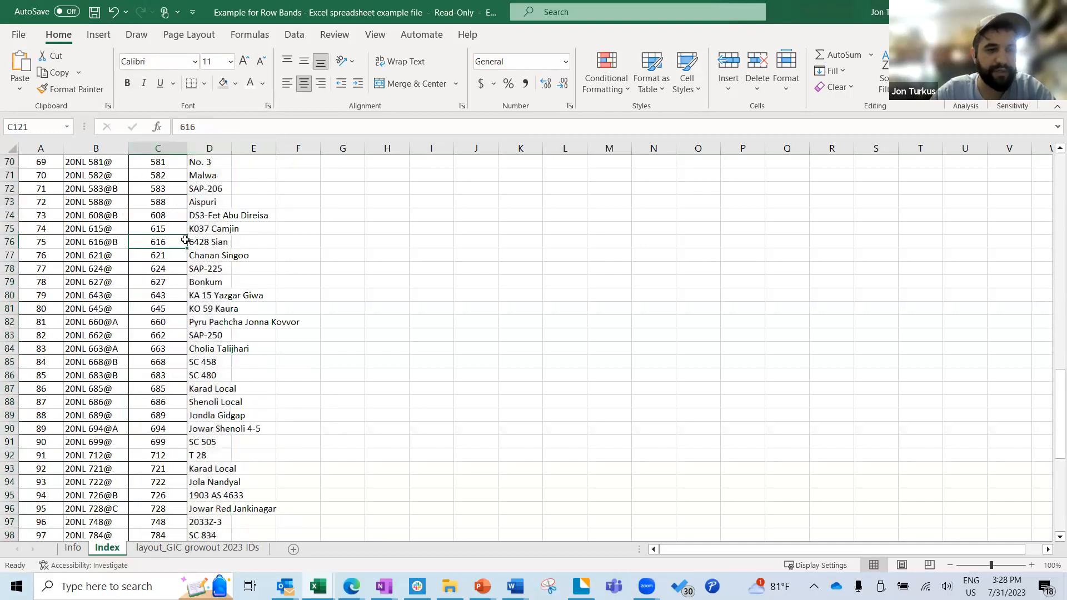
pyautogui.hotkey('ctrl', 'Up')
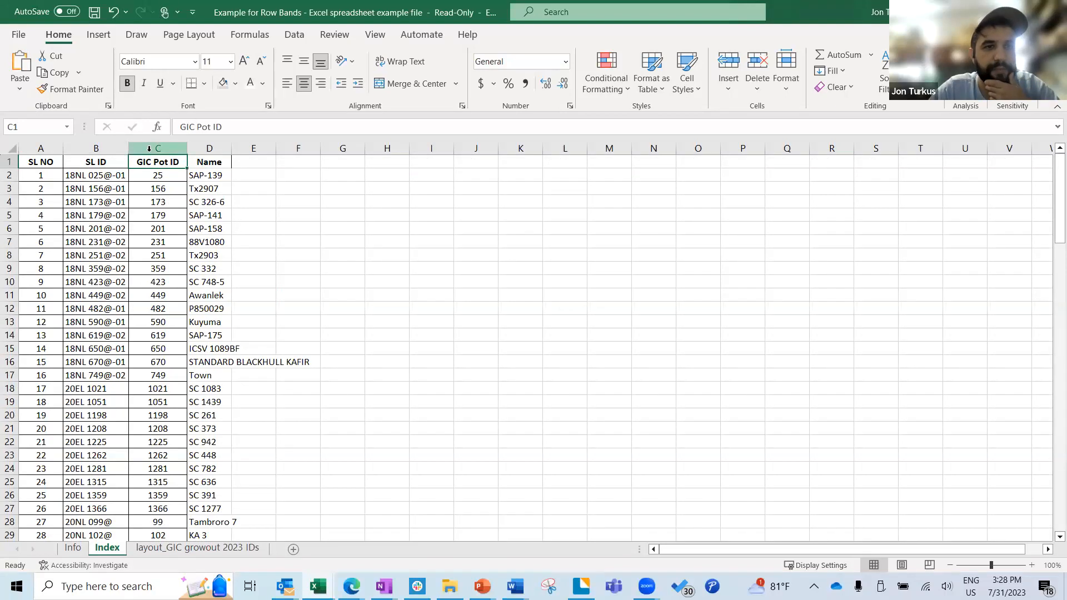
# Try to save the row bands example workbook.
pyautogui.click(95, 14)
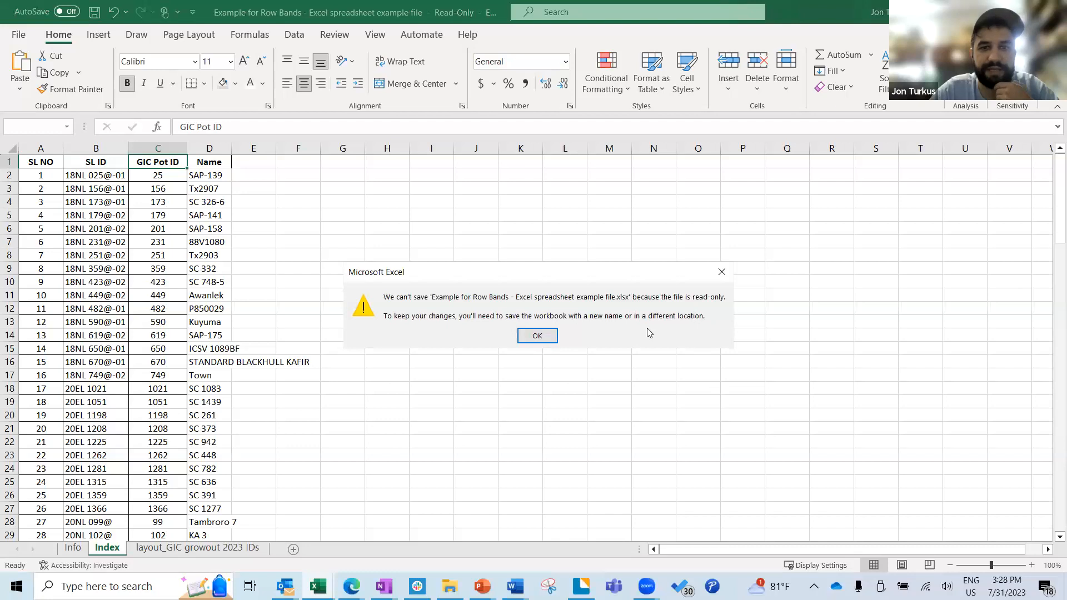
pyautogui.click(556, 337)
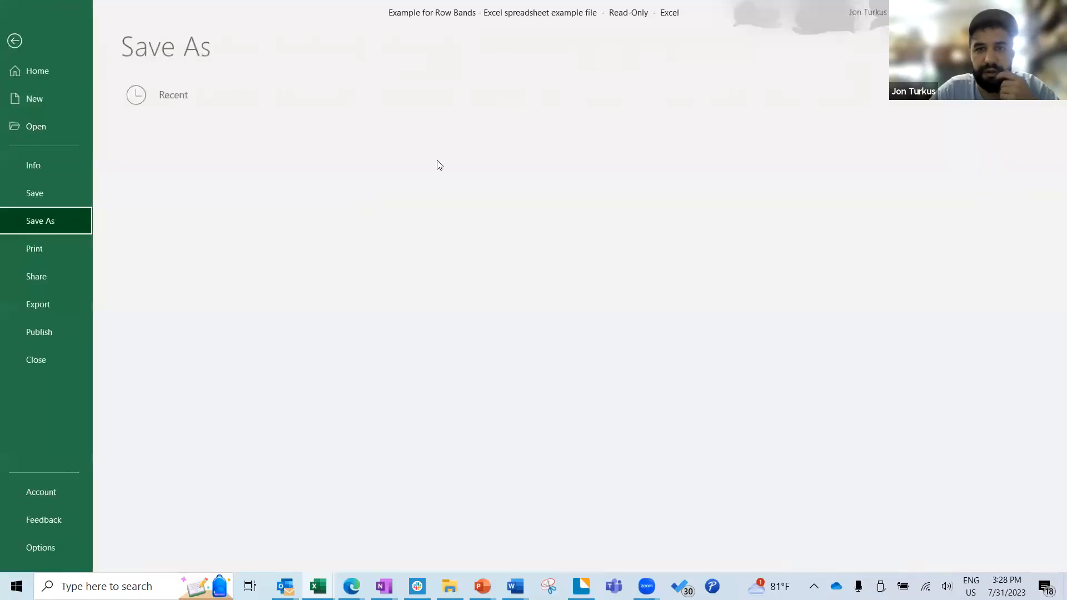
pyautogui.press('Escape')
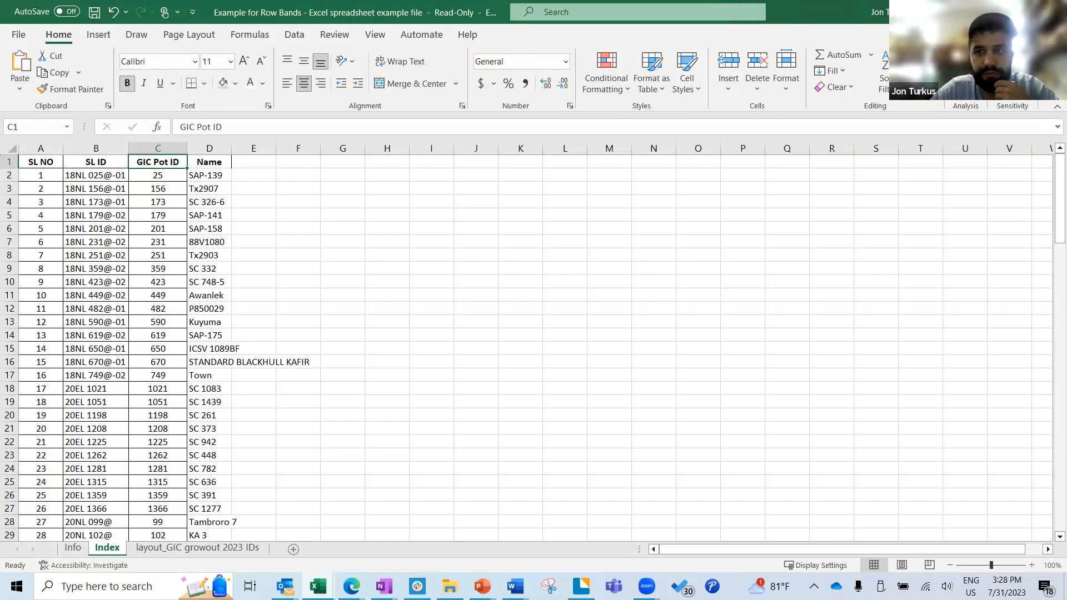
# Close the example workbook, switch to Word and create a new blank document in an enlarged window.
pyautogui.click(1054, 12)
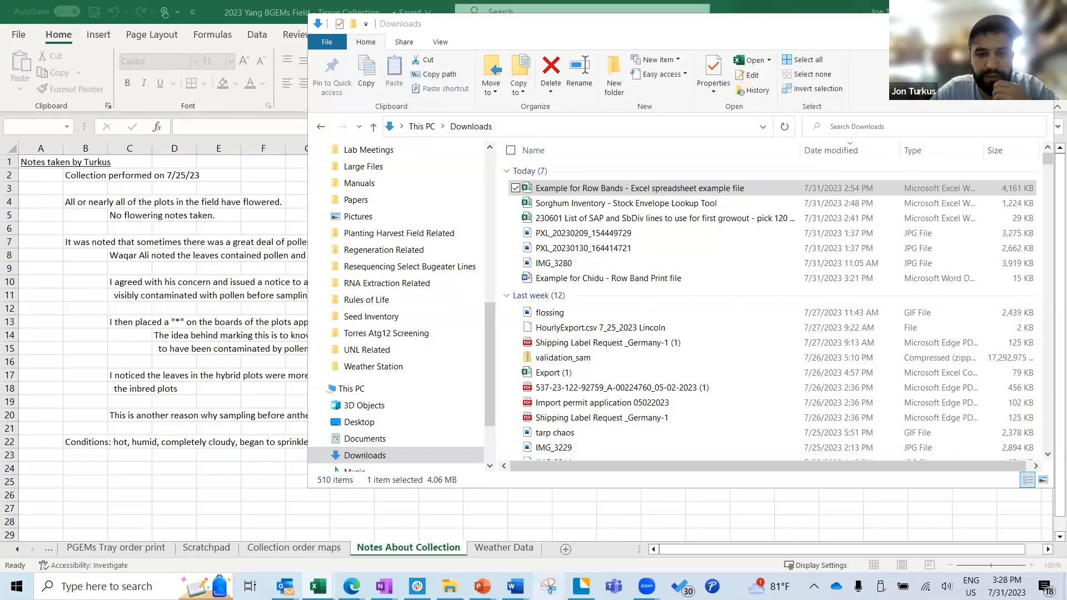
pyautogui.moveTo(515, 586)
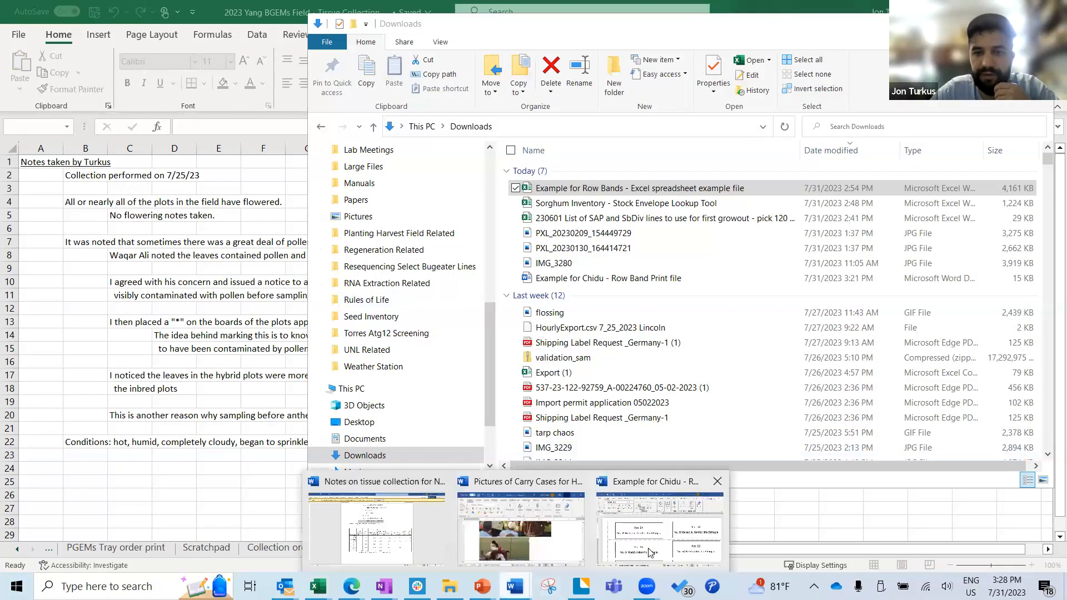
pyautogui.click(457, 532)
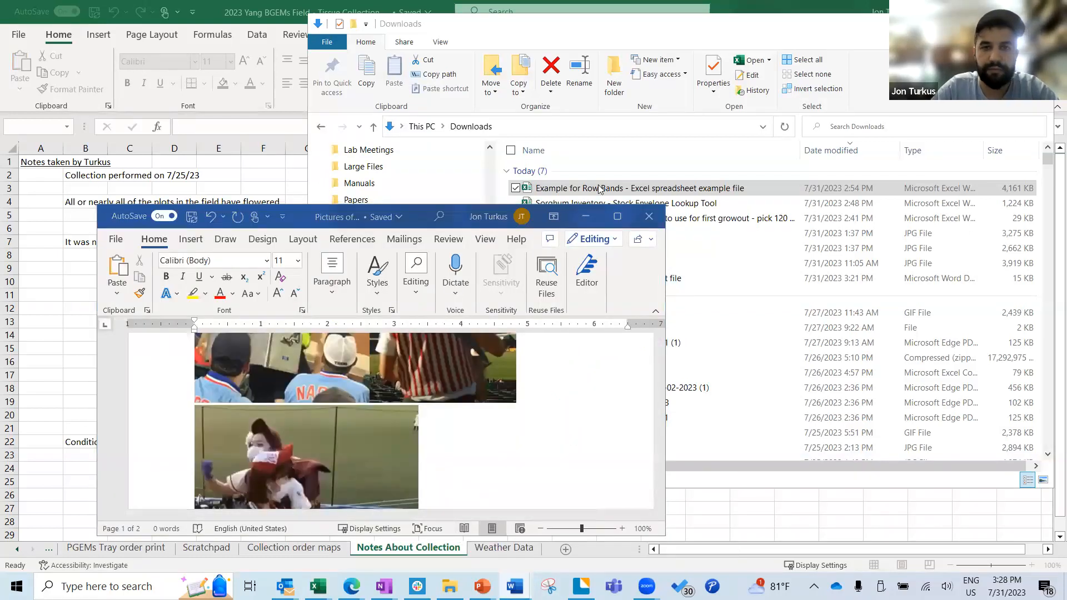
pyautogui.hotkey('ctrl', 'n')
pyautogui.click(588, 214)
pyautogui.click(483, 235)
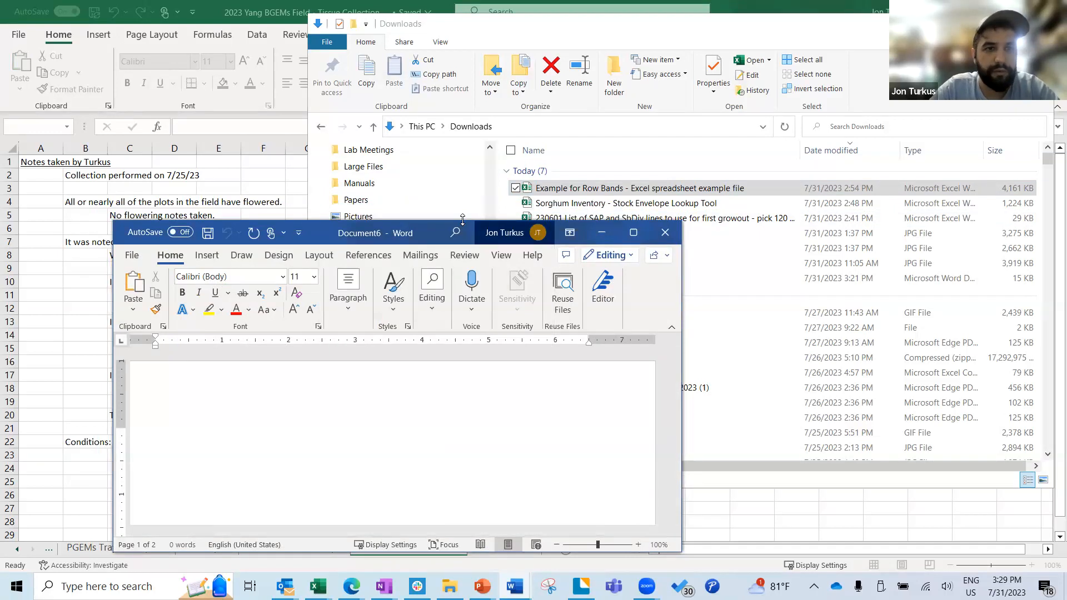
pyautogui.moveTo(389, 221); pyautogui.dragTo(389, 9)
# Start a label mail merge and review the dimensions of the Row Band Template label.
pyautogui.click(421, 44)
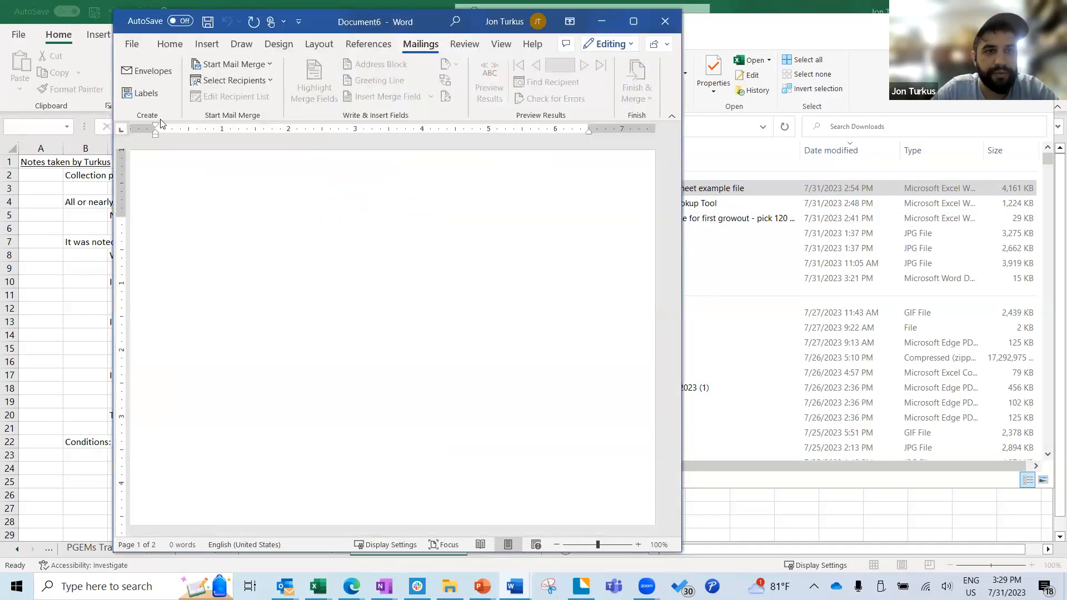
pyautogui.click(220, 65)
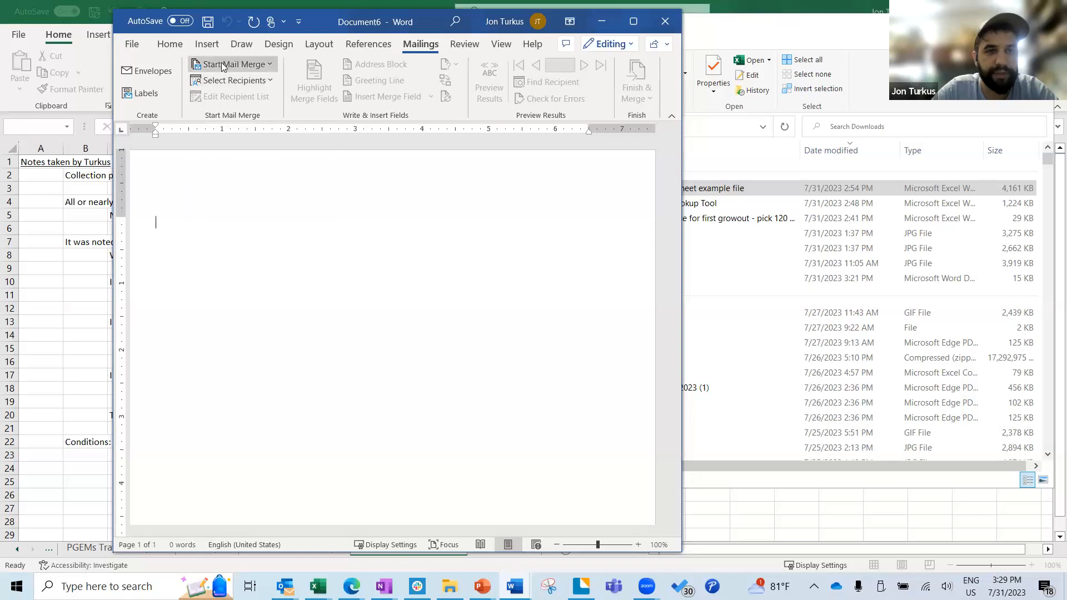
pyautogui.click(250, 144)
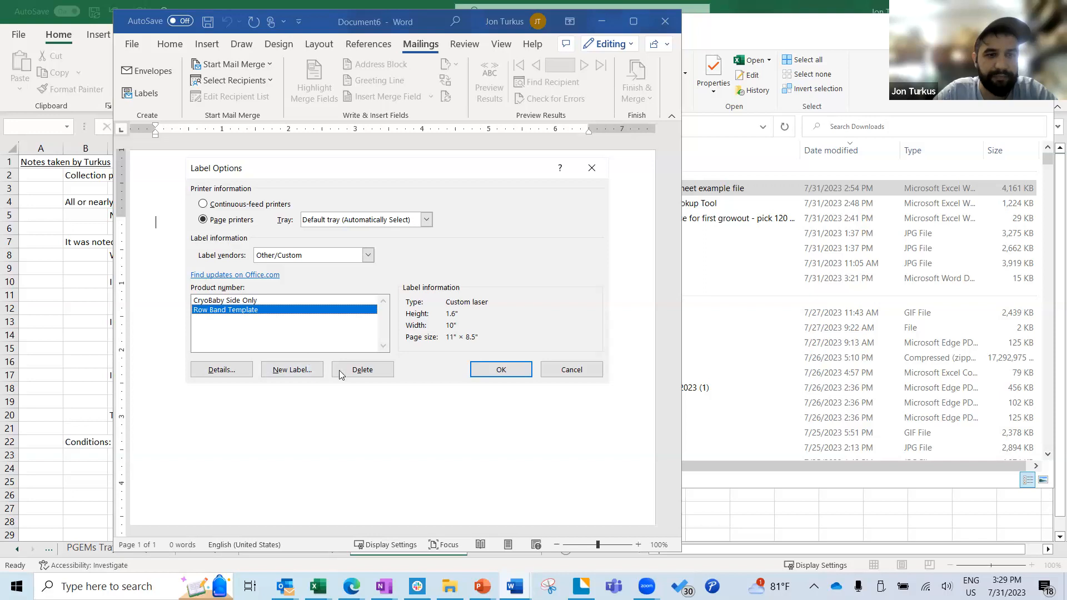
pyautogui.click(231, 370)
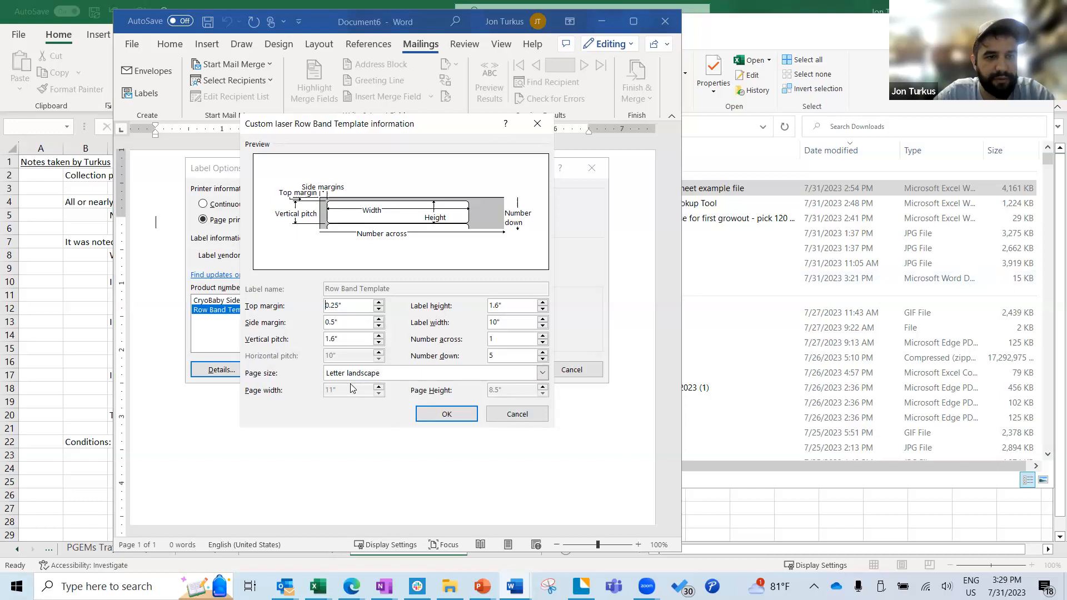
pyautogui.click(516, 414)
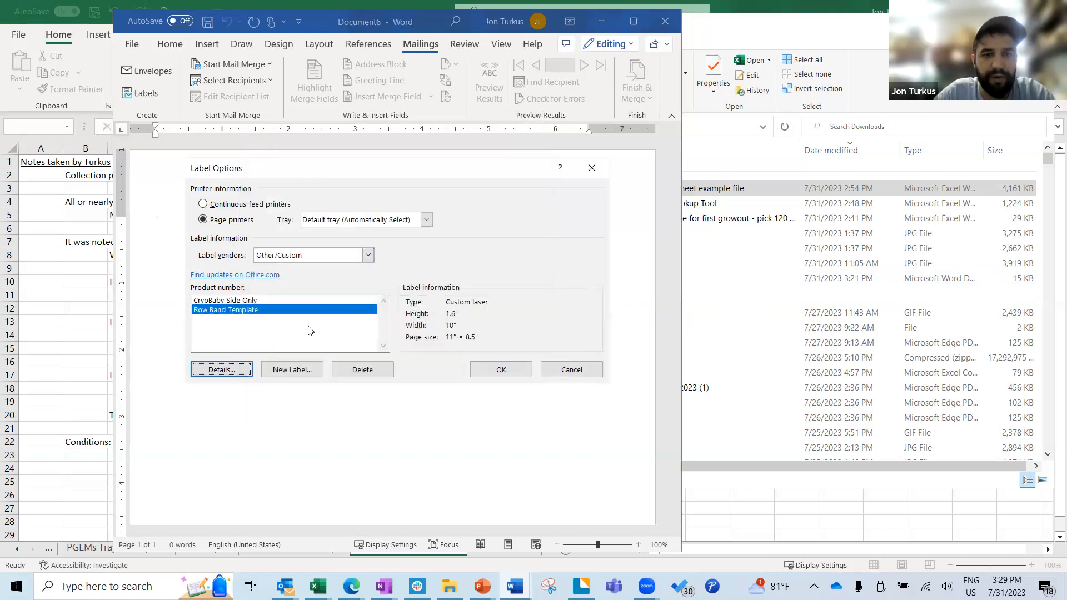
pyautogui.click(284, 370)
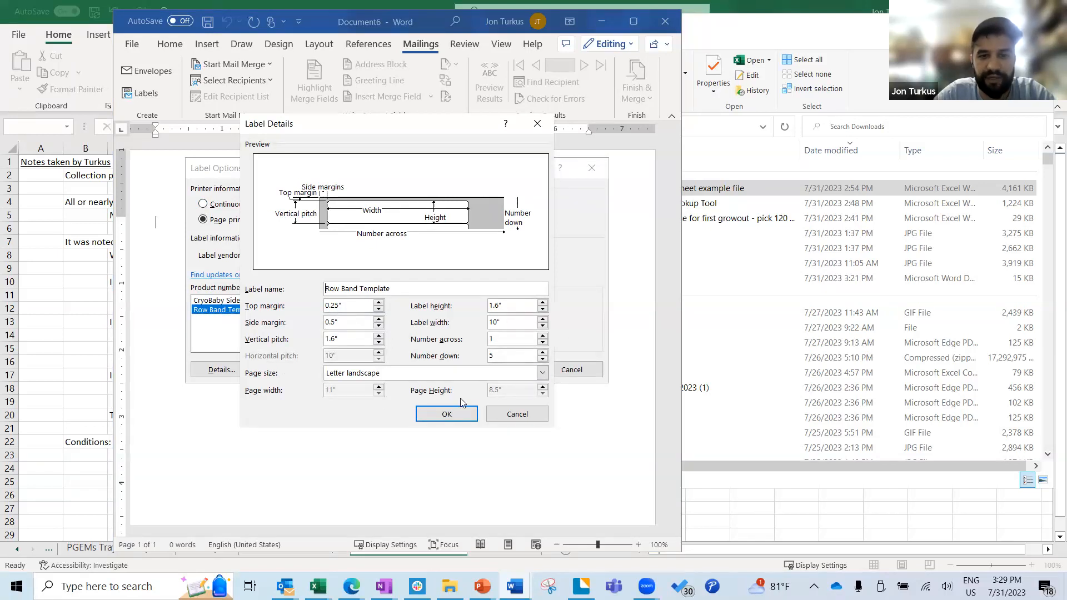
pyautogui.click(331, 288)
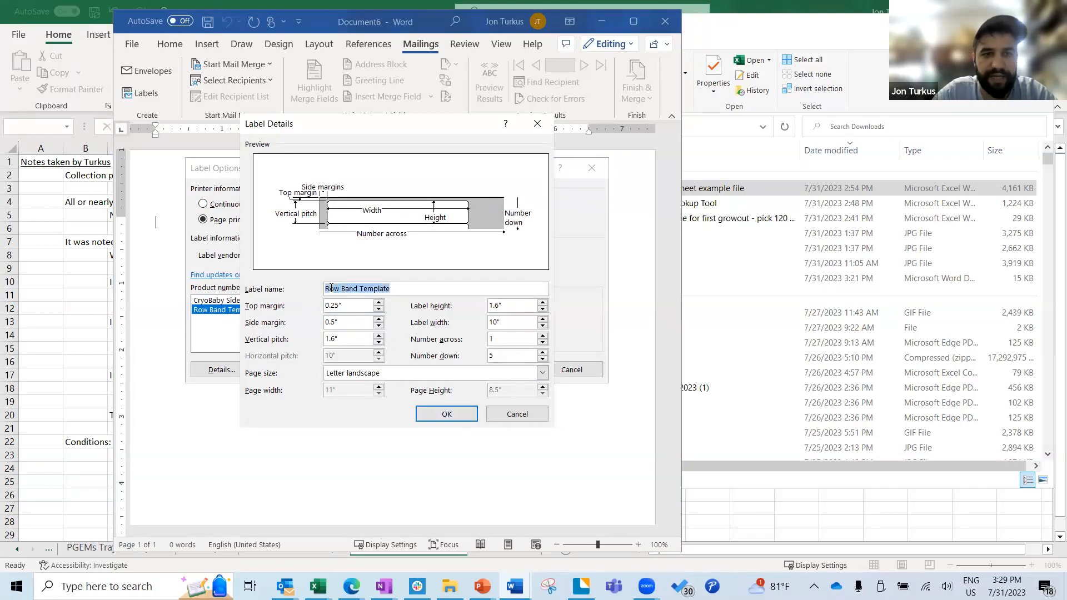
pyautogui.press('Escape')
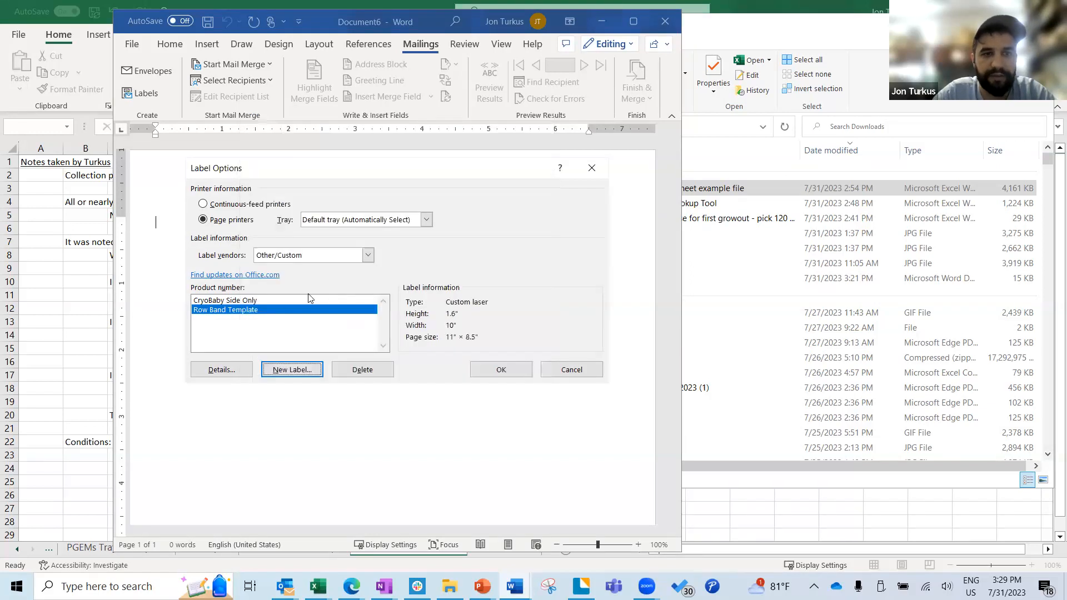
# Set the label vendor to Other/Custom and apply the Row Band Template label layout to the document.
pyautogui.click(284, 256)
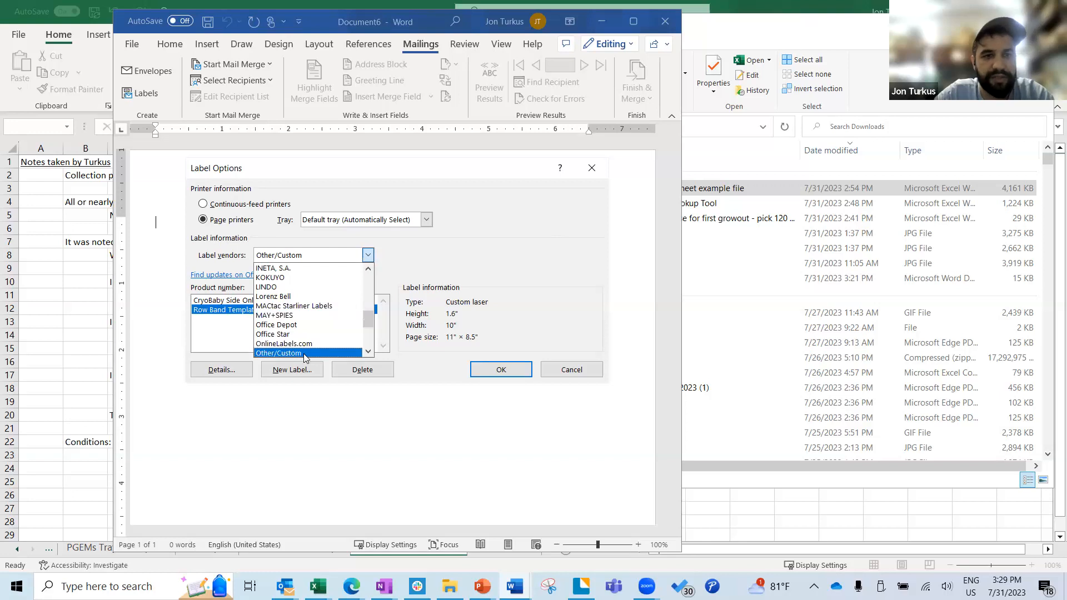
pyautogui.click(216, 258)
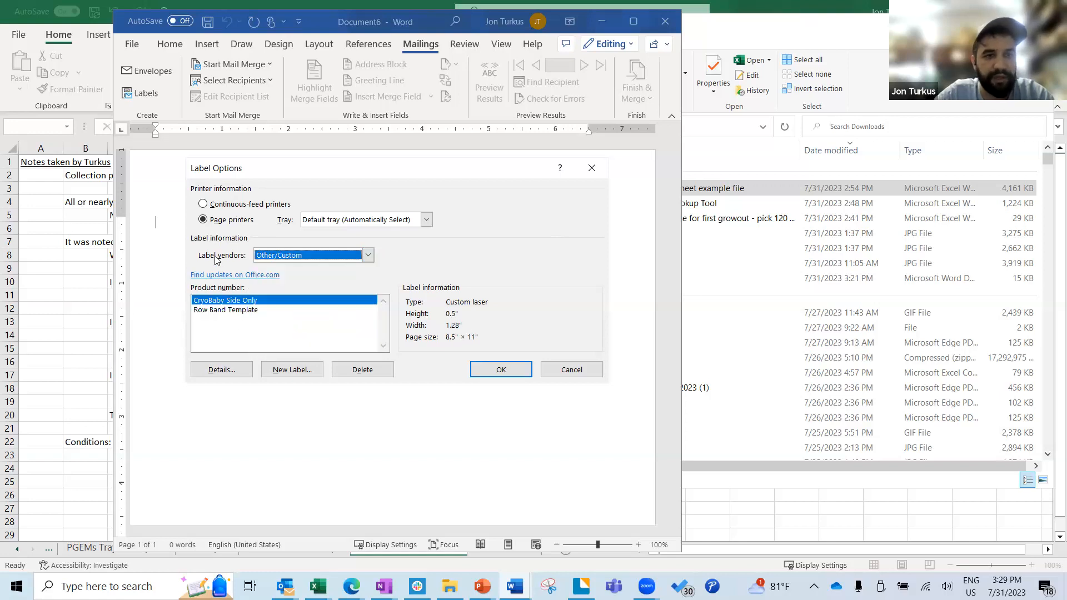
pyautogui.click(225, 311)
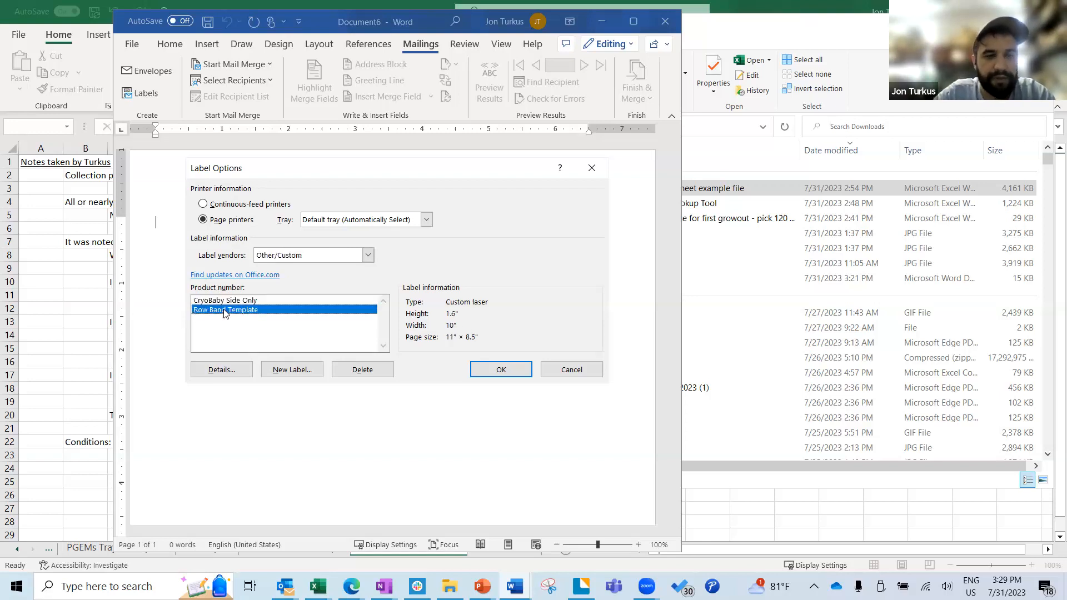
pyautogui.click(503, 364)
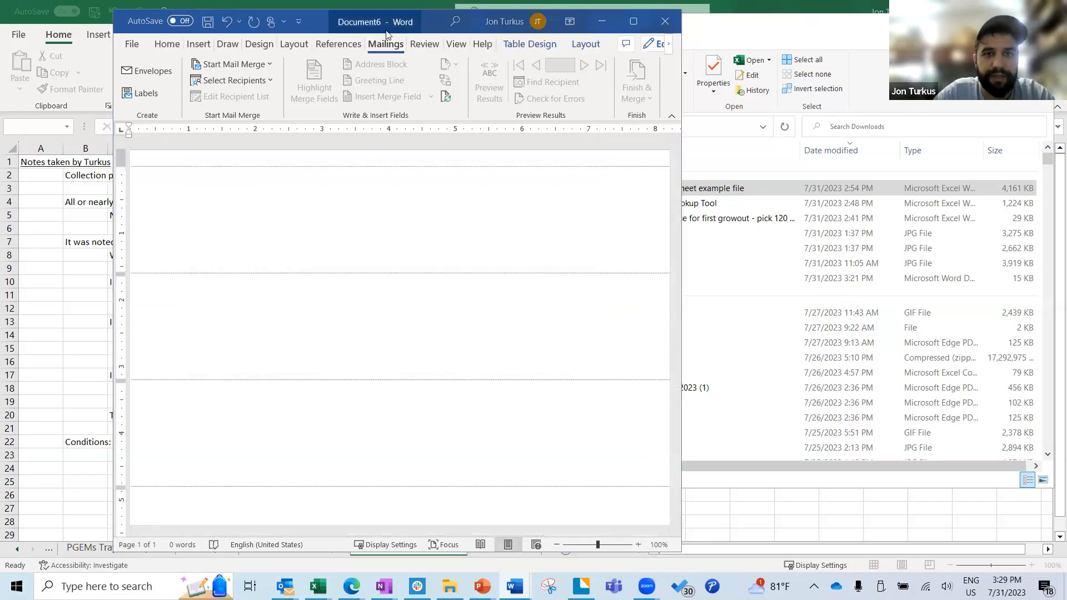
# Try to save the new label document and maximize its window.
pyautogui.hotkey('ctrl', 's')
pyautogui.click(550, 177)
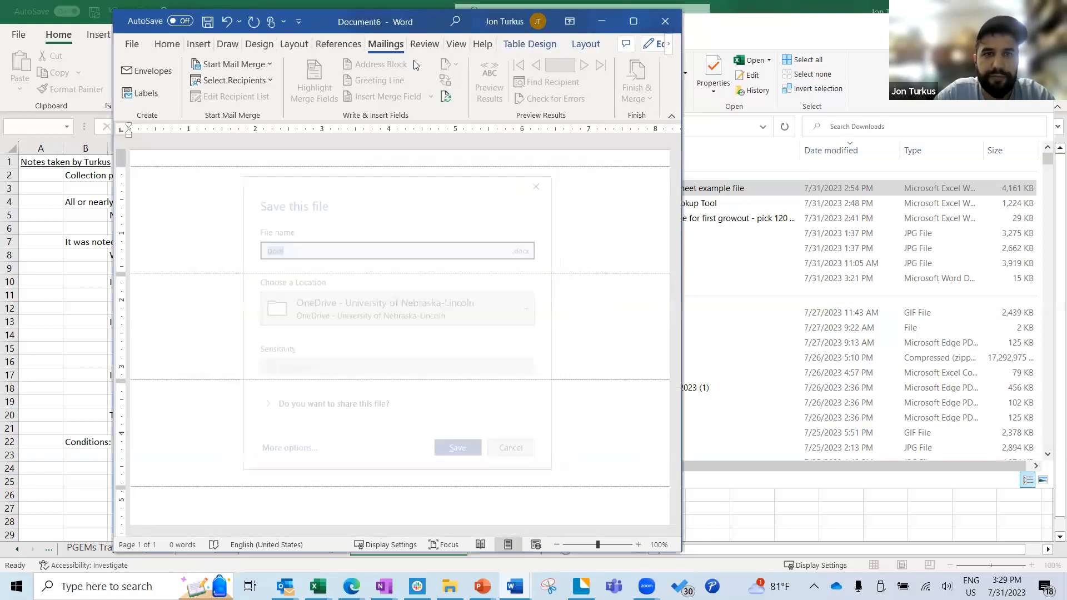
pyautogui.doubleClick(430, 22)
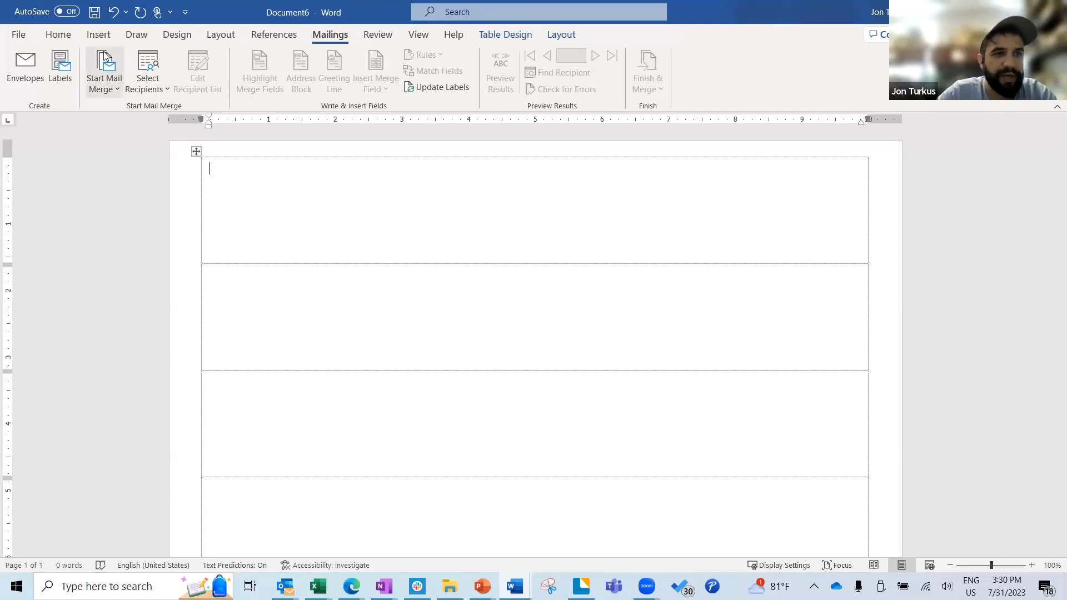
# Insert a one-cell table about 5 inches wide and 1.5 inches tall in the first label, flush with the label's left edge.
pyautogui.click(99, 34)
pyautogui.click(101, 83)
pyautogui.click(100, 132)
pyautogui.moveTo(879, 180); pyautogui.dragTo(542, 258)
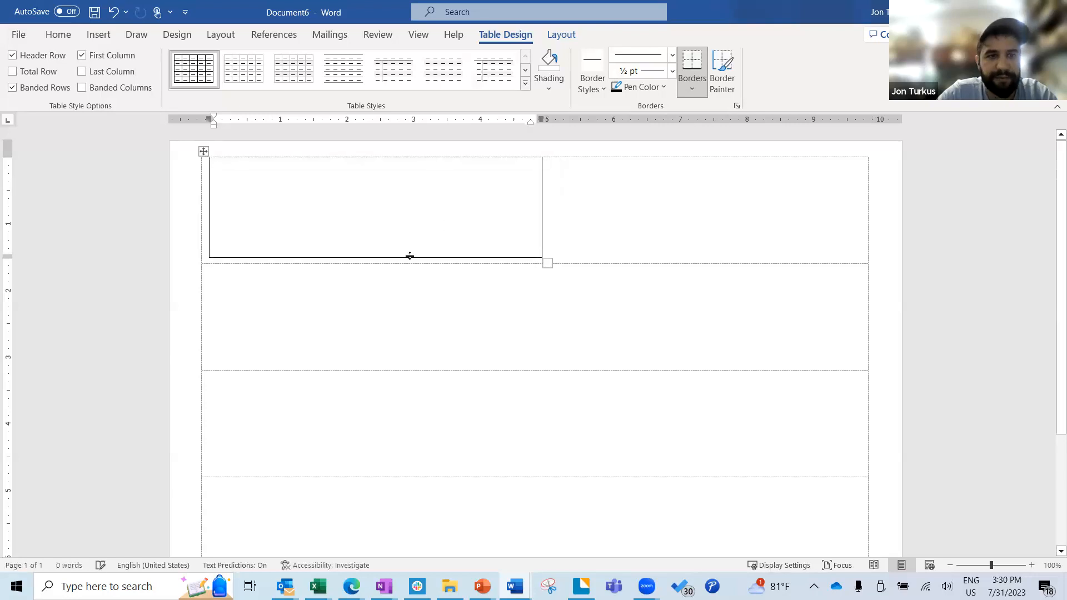
pyautogui.click(201, 155)
pyautogui.moveTo(201, 154)
pyautogui.mouseDown()
pyautogui.moveTo(203, 175)
pyautogui.moveTo(200, 153)
pyautogui.moveTo(220, 184)
pyautogui.moveTo(206, 157)
pyautogui.mouseUp()
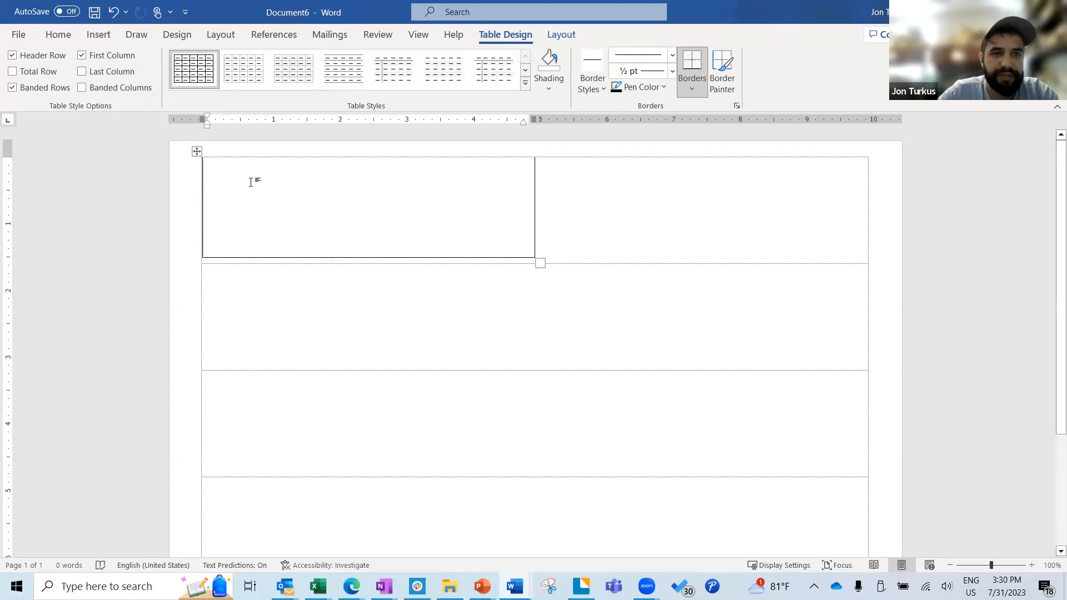
# Enter the text "Pot #:" in the new table cell of the first label.
pyautogui.write('Proj')
pyautogui.press('BackSpace')
pyautogui.press('BackSpace')
pyautogui.press('BackSpace')
pyautogui.press('BackSpace')
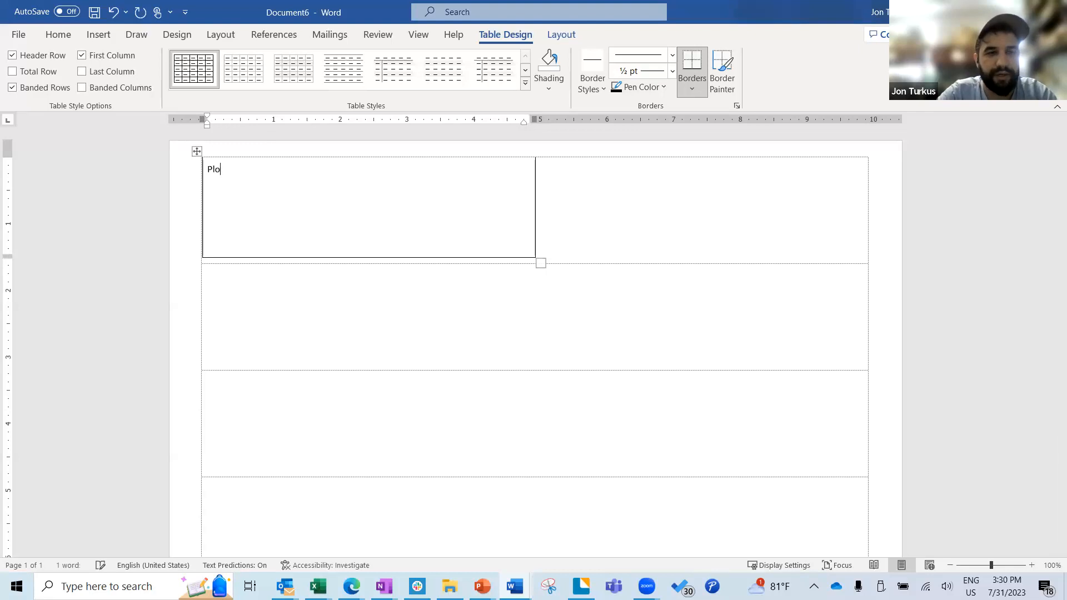
pyautogui.write('Pot #')
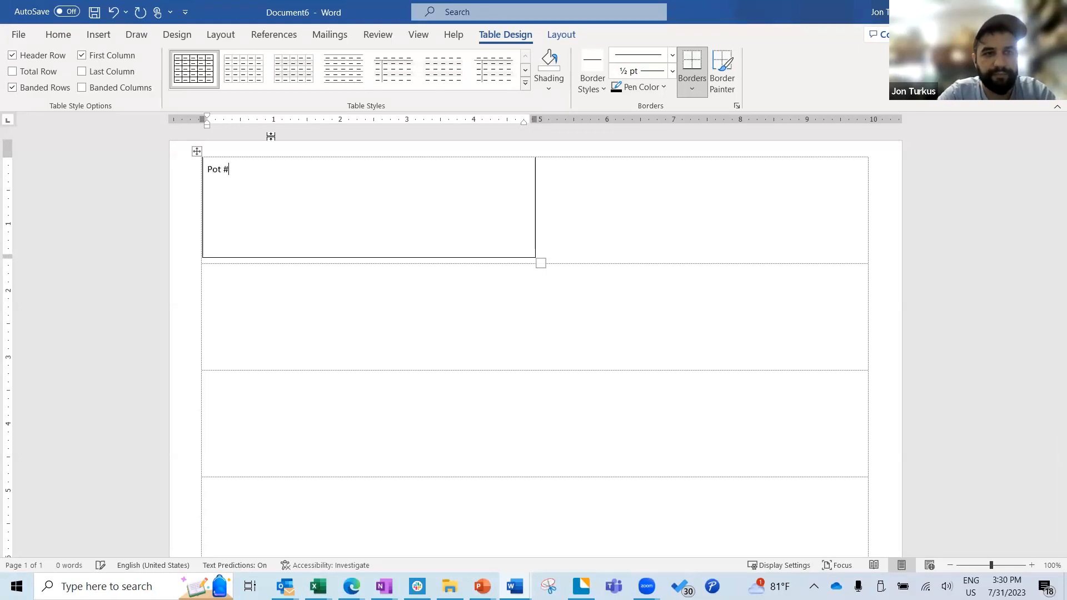
pyautogui.write(':')
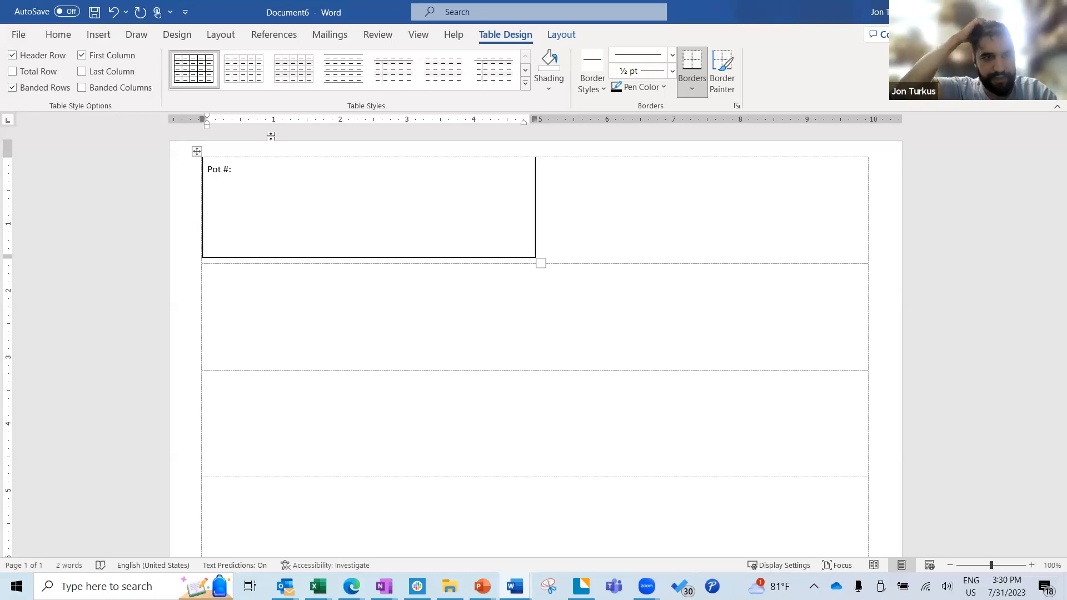
# Use the Index$ table of "Example for Row Bands - Excel spreadsheet example file" in Downloads as the existing recipient list, with first-row column headers.
pyautogui.click(334, 44)
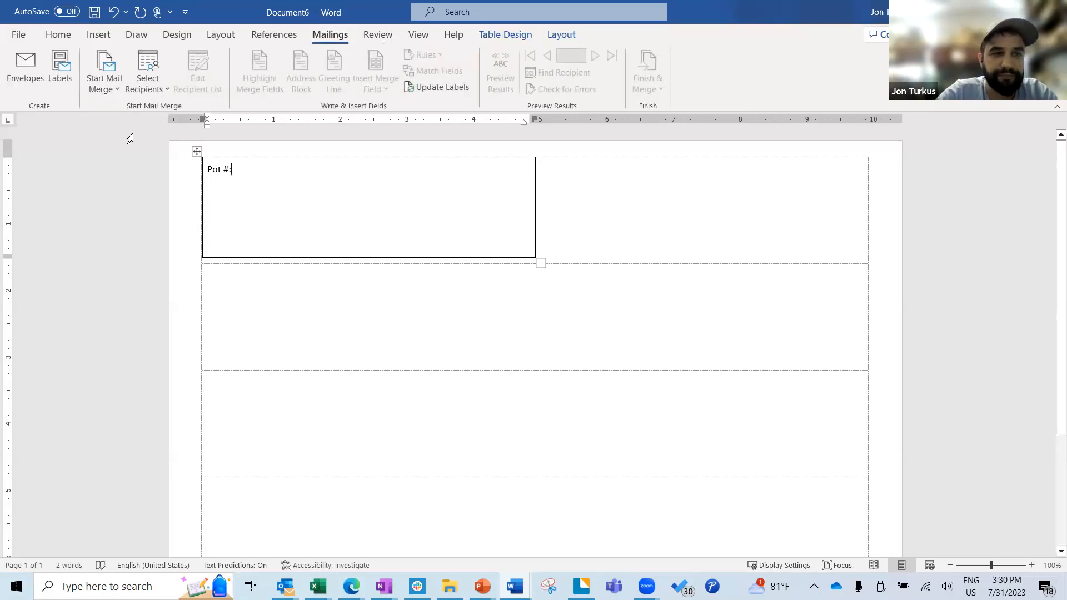
pyautogui.click(162, 83)
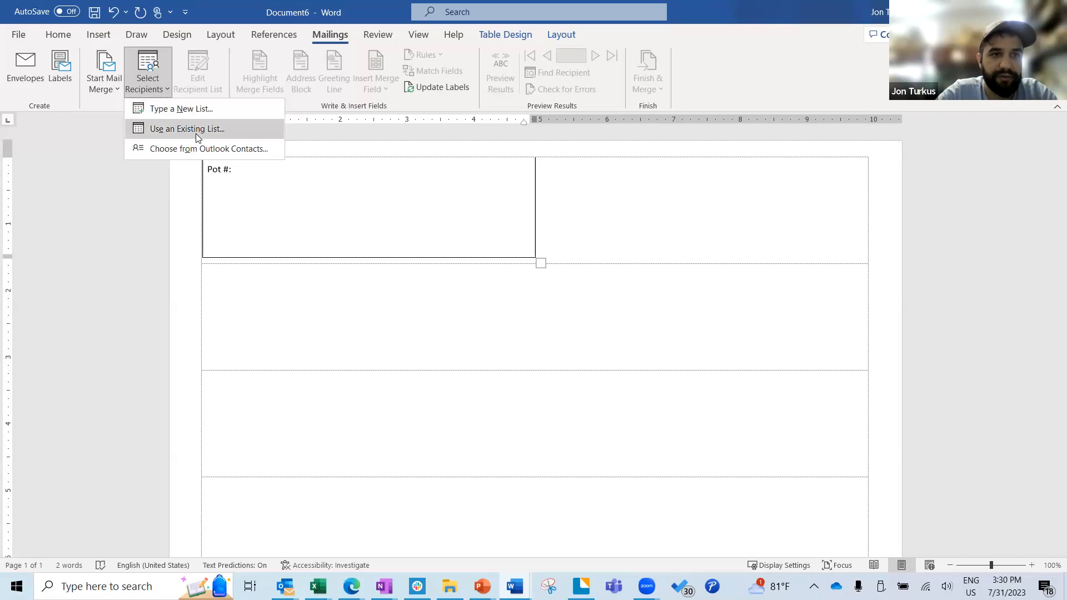
pyautogui.click(196, 133)
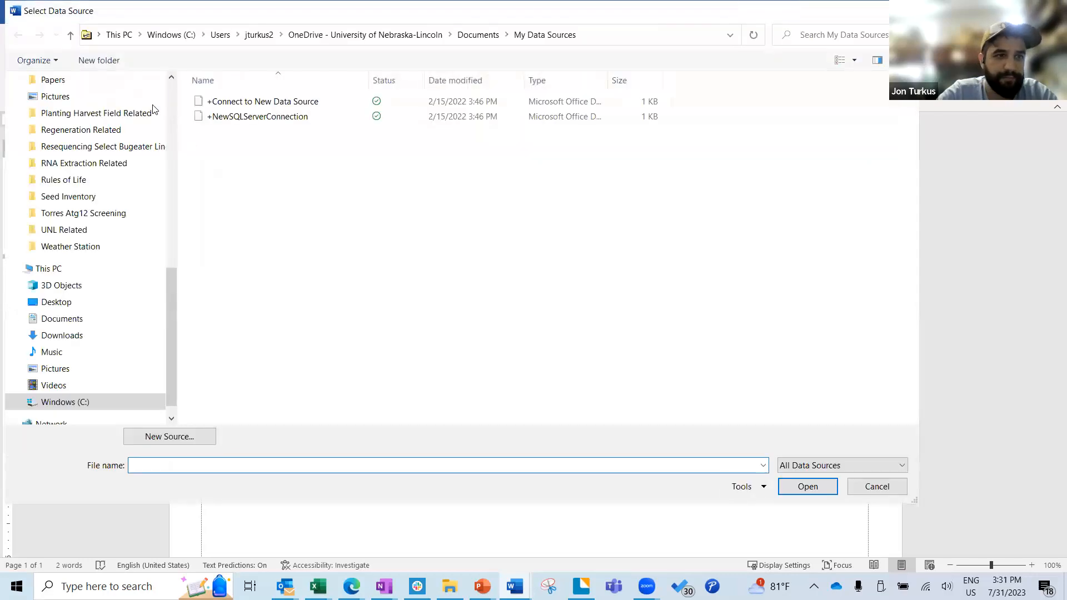
pyautogui.click(127, 334)
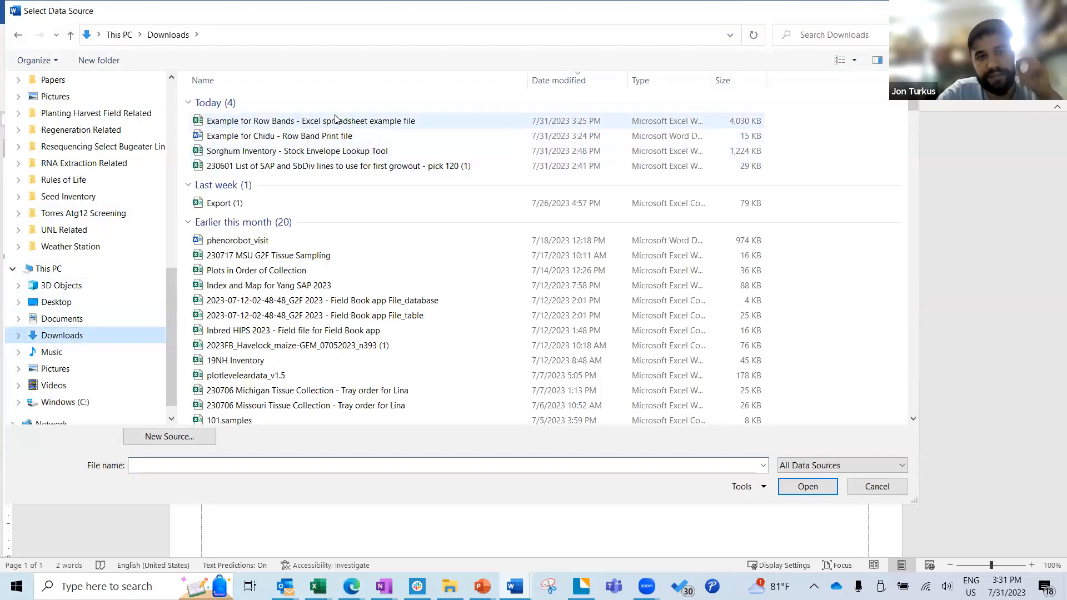
pyautogui.doubleClick(335, 120)
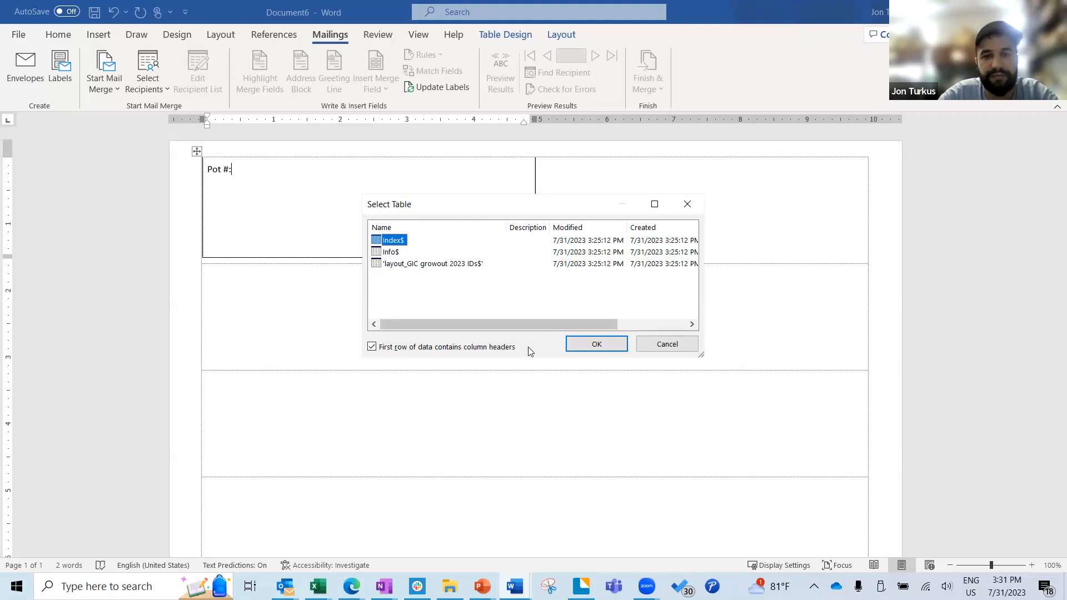
pyautogui.click(599, 344)
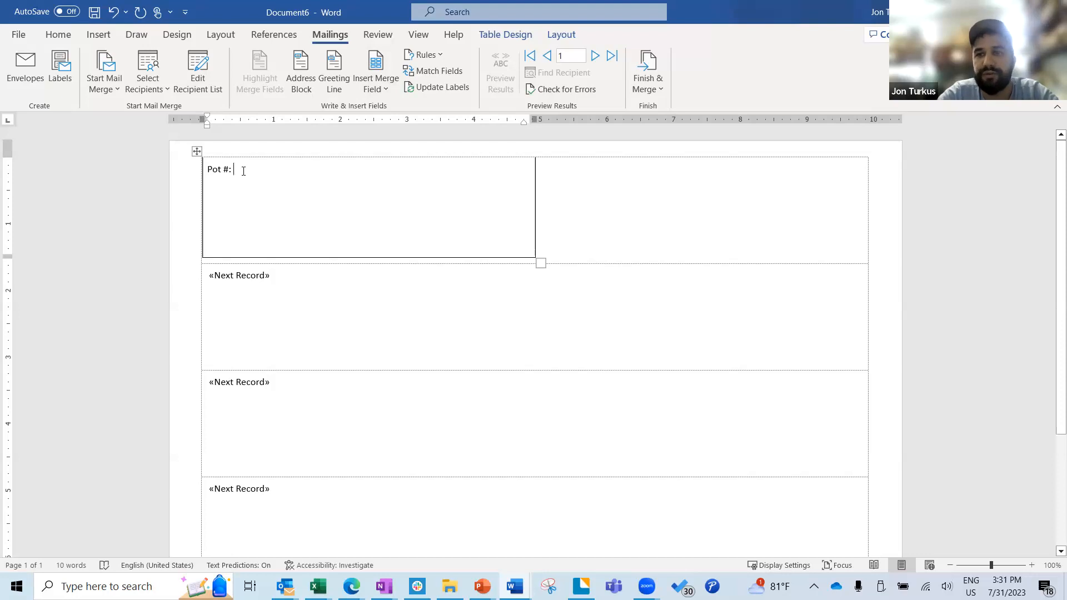
# Insert the GIC_Pot_ID merge field after "Pot #:" and the Name merge field on a new line in the first label.
pyautogui.click(380, 95)
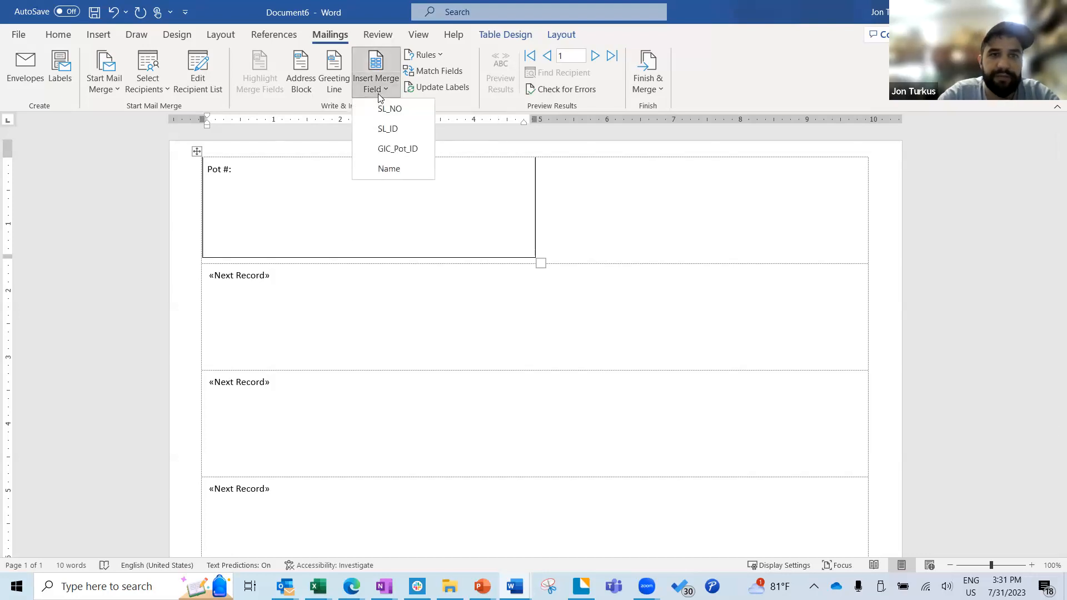
pyautogui.click(397, 149)
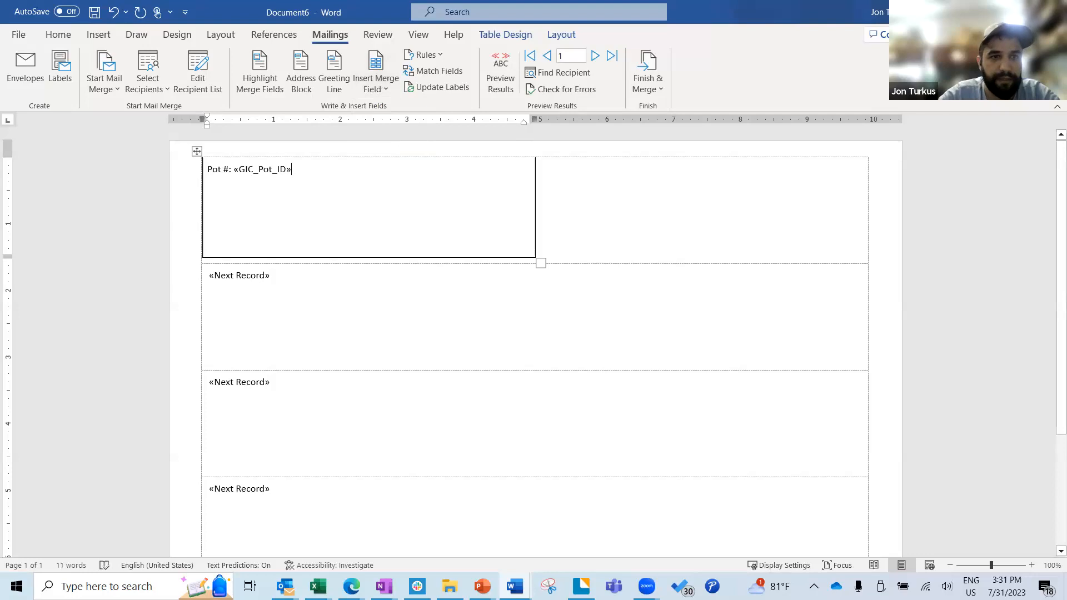
pyautogui.press('Return')
pyautogui.click(380, 92)
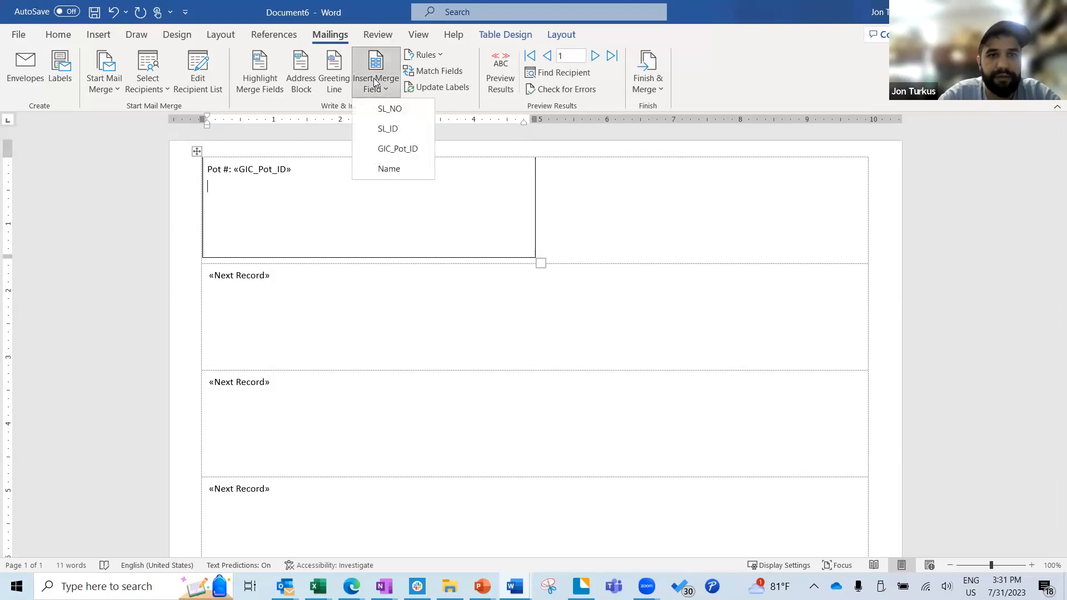
pyautogui.click(398, 175)
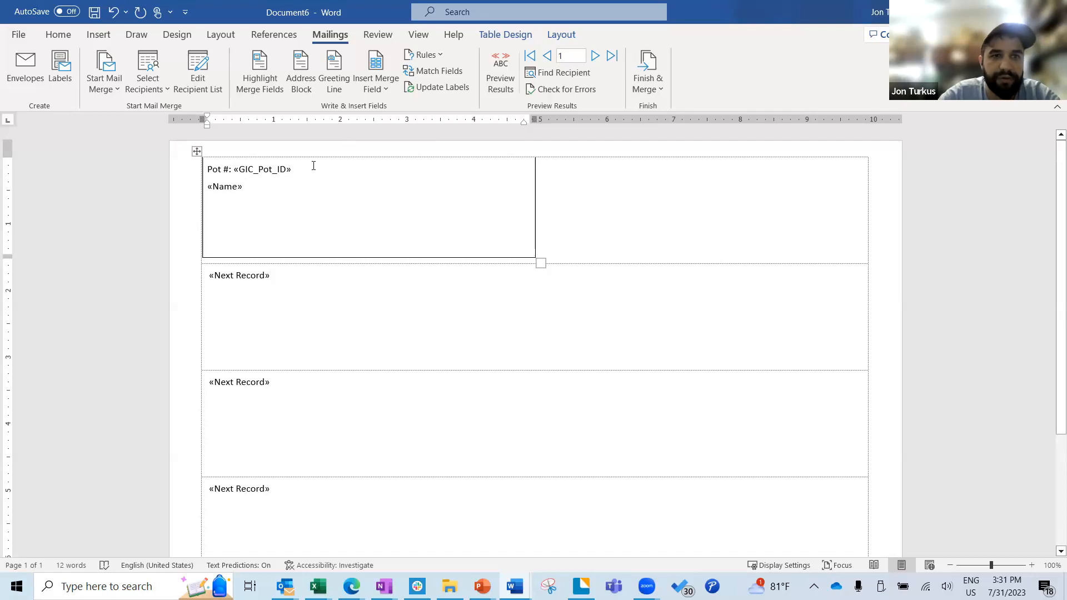
# Preview the merge results and update all labels on the sheet from the first label.
pyautogui.click(501, 83)
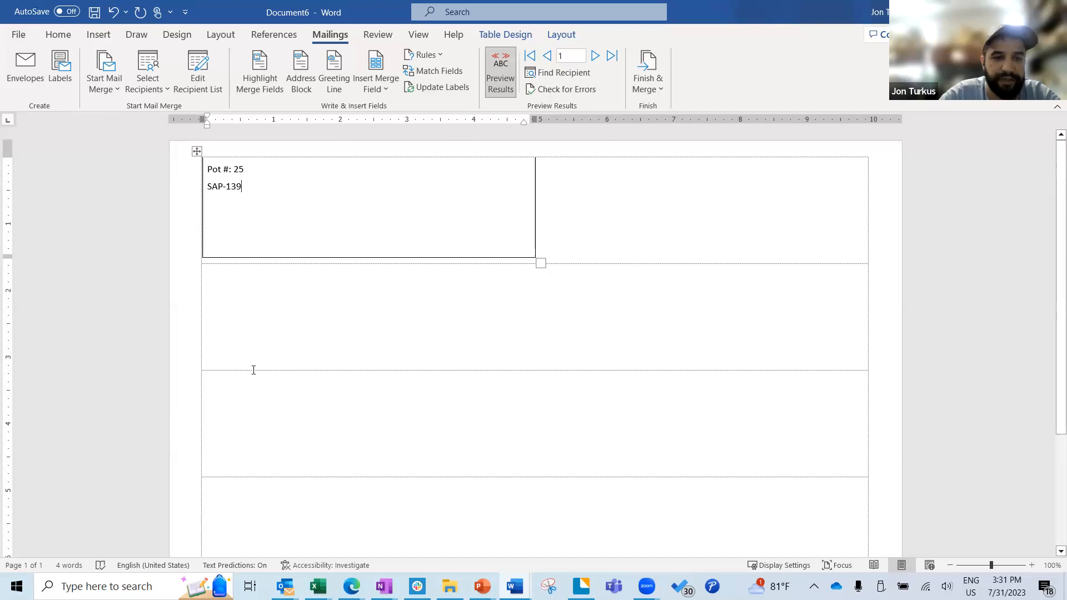
pyautogui.scroll(-5, 467, 351)
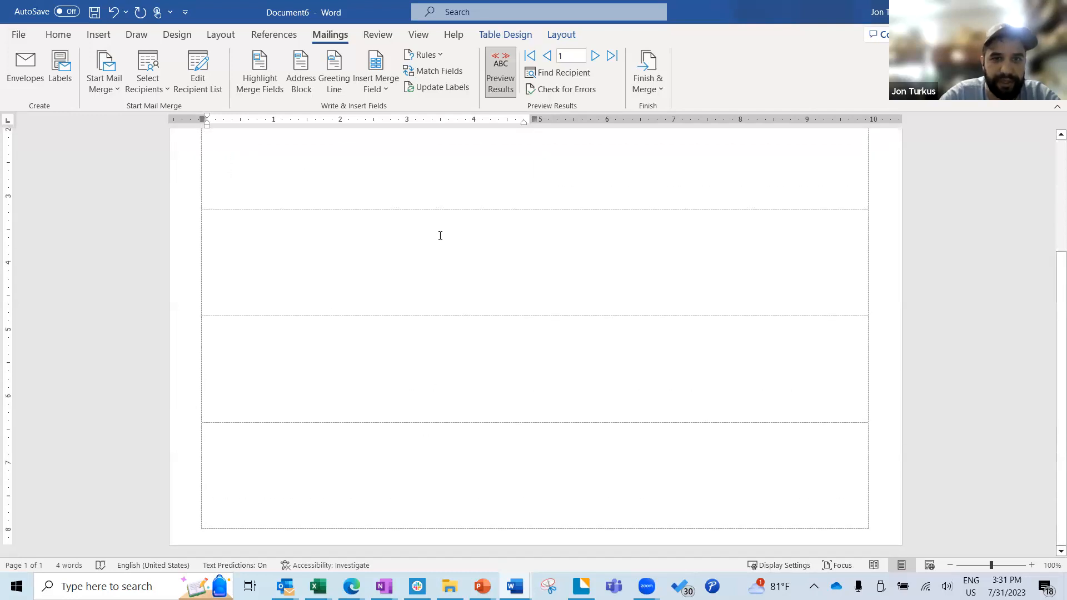
pyautogui.scroll(5, 440, 236)
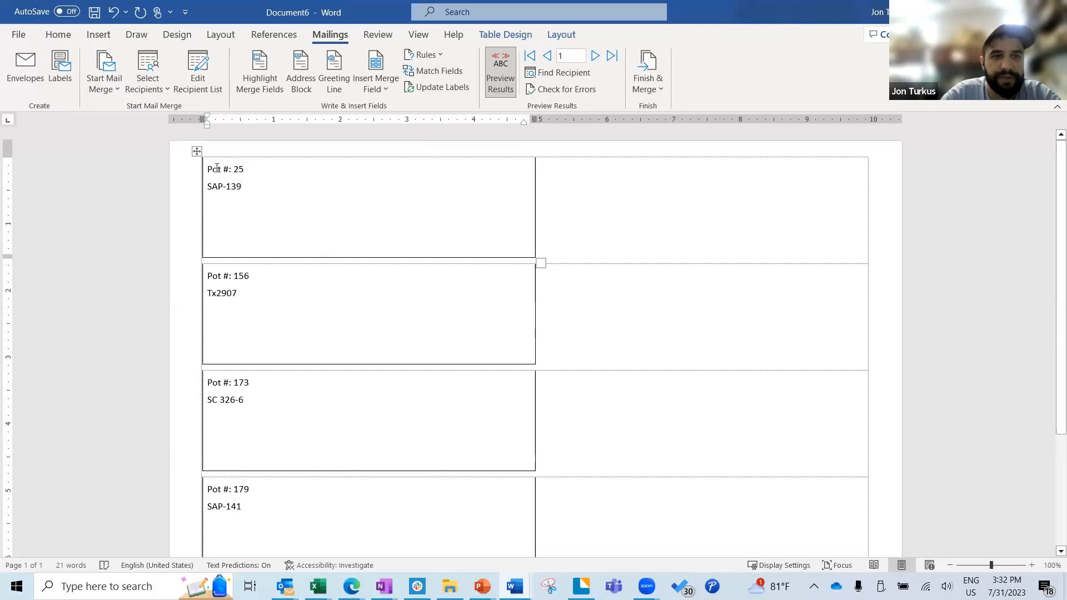
pyautogui.moveTo(217, 168); pyautogui.dragTo(257, 190)
pyautogui.moveTo(210, 276); pyautogui.dragTo(241, 293)
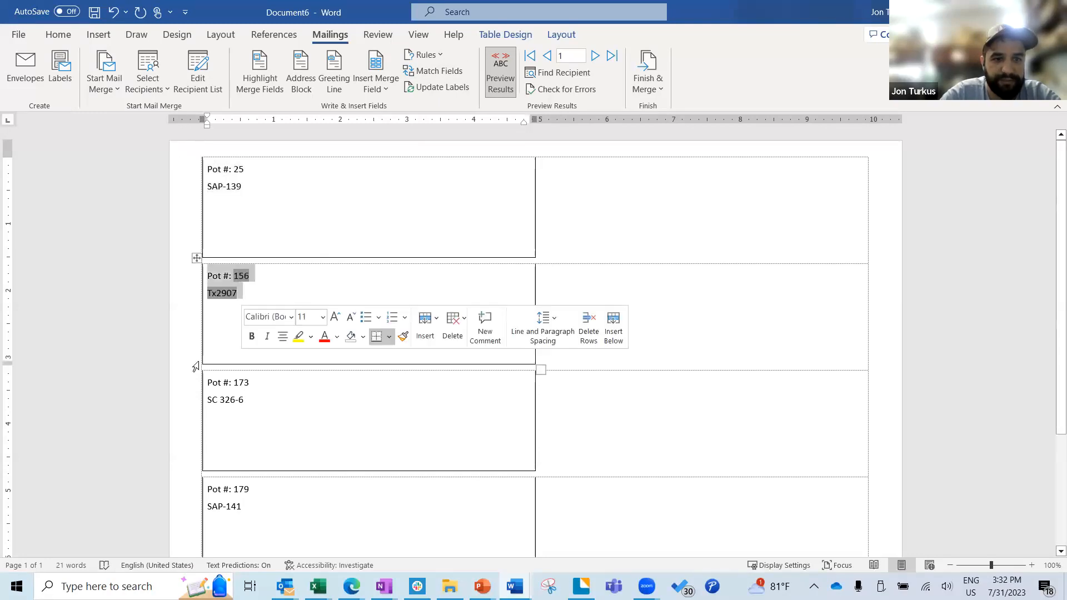
pyautogui.moveTo(233, 489); pyautogui.dragTo(281, 512)
pyautogui.scroll(-2, 282, 512)
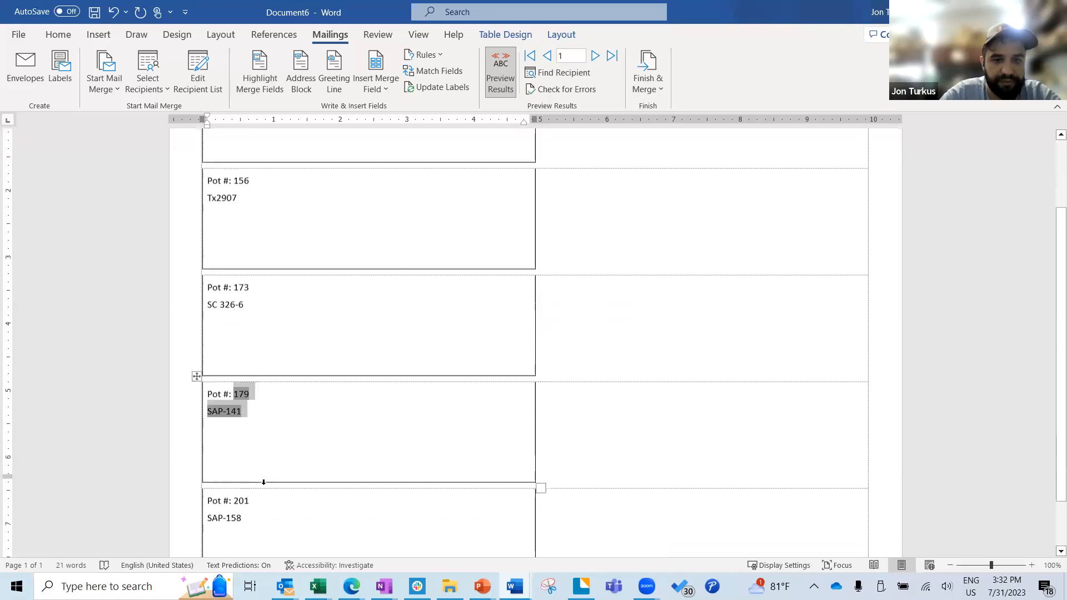
pyautogui.scroll(2, 290, 353)
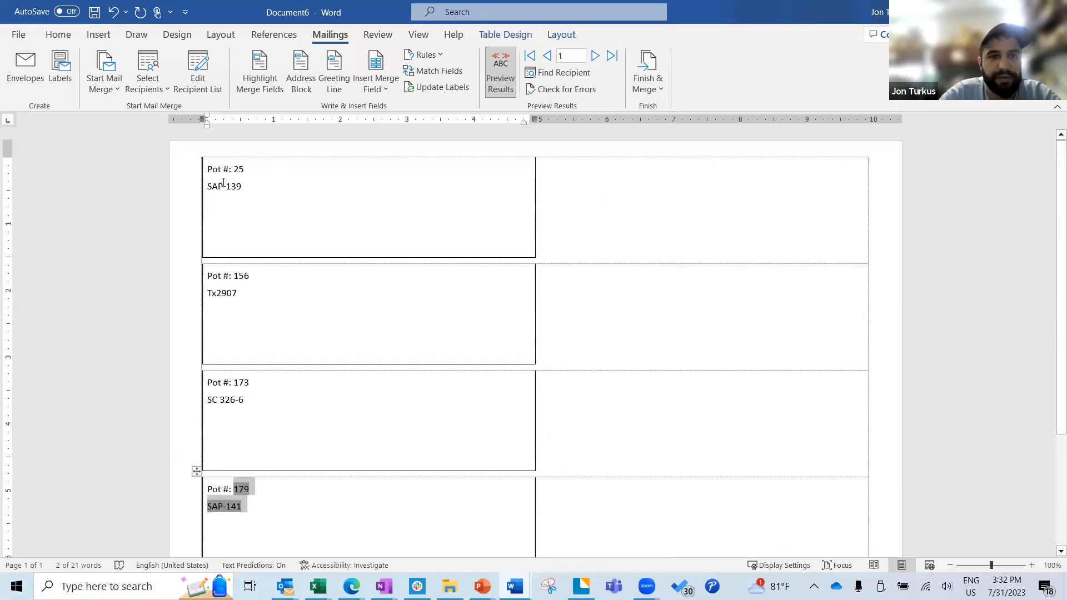
# Center the pot number and name both horizontally and vertically in the first label's table cell.
pyautogui.moveTo(233, 167); pyautogui.dragTo(283, 193)
pyautogui.click(61, 34)
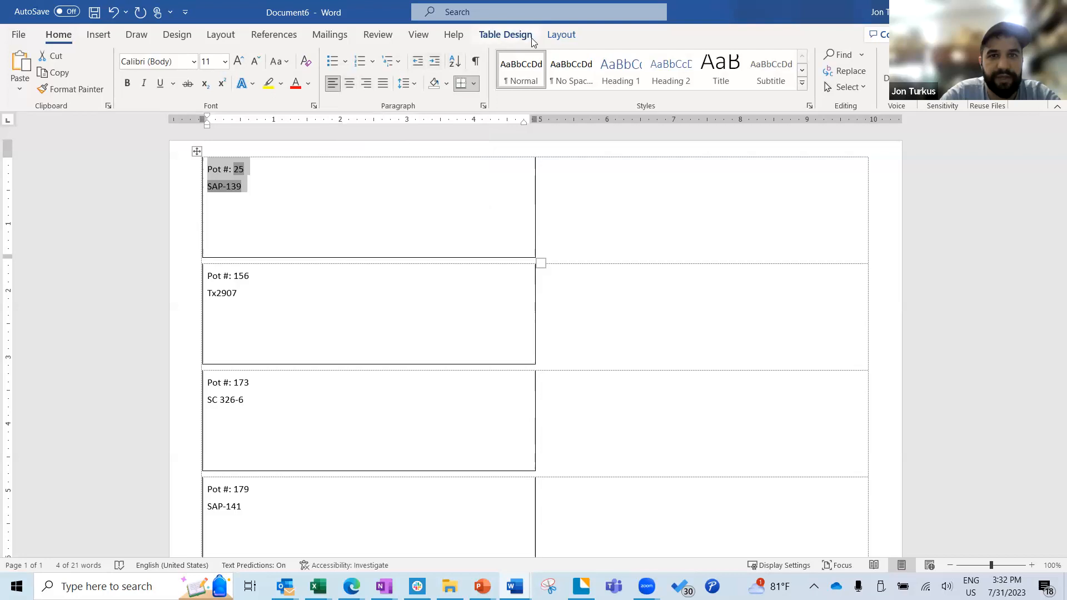
pyautogui.click(562, 35)
pyautogui.click(714, 74)
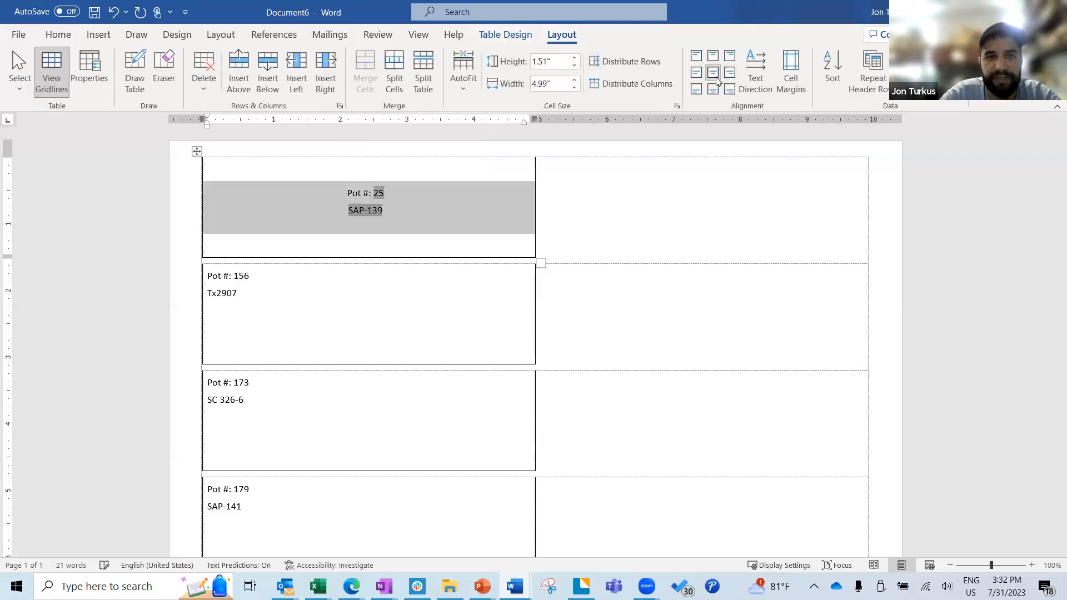
# Enlarge the first label's pot number and name to 22 pt and remove the empty line below them.
pyautogui.click(59, 34)
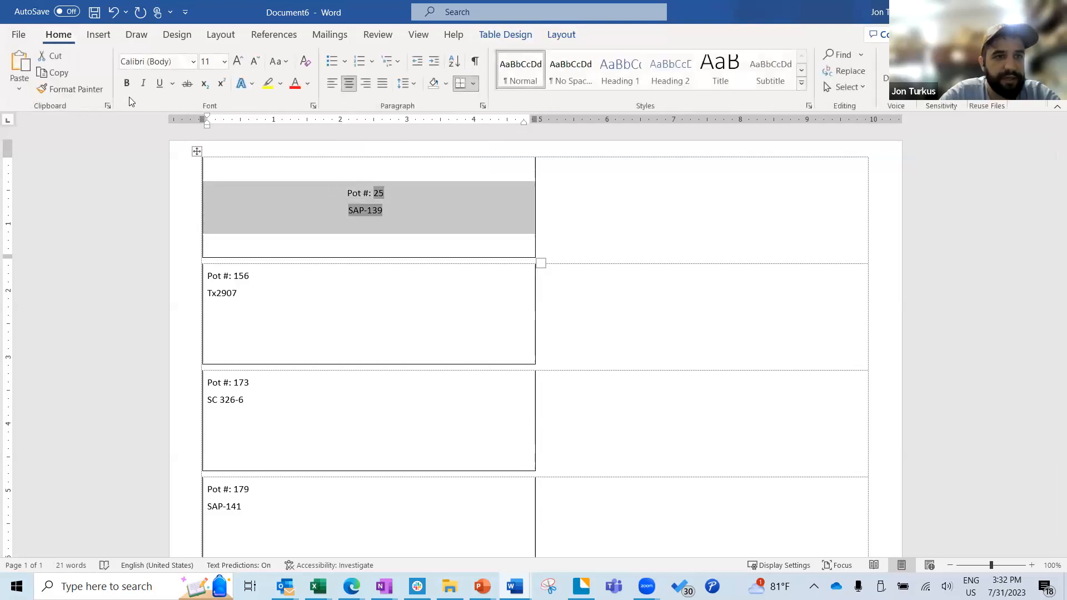
pyautogui.click(239, 61)
pyautogui.click(239, 61)
pyautogui.click(239, 61)
pyautogui.click(239, 61)
pyautogui.click(239, 62)
pyautogui.click(239, 61)
pyautogui.click(352, 231)
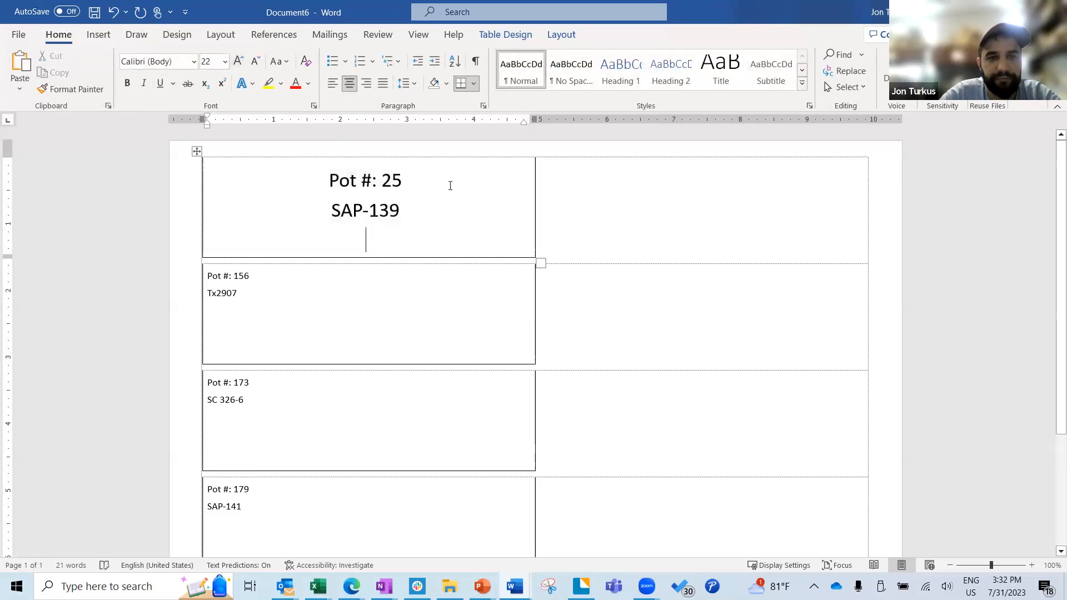
pyautogui.press('BackSpace')
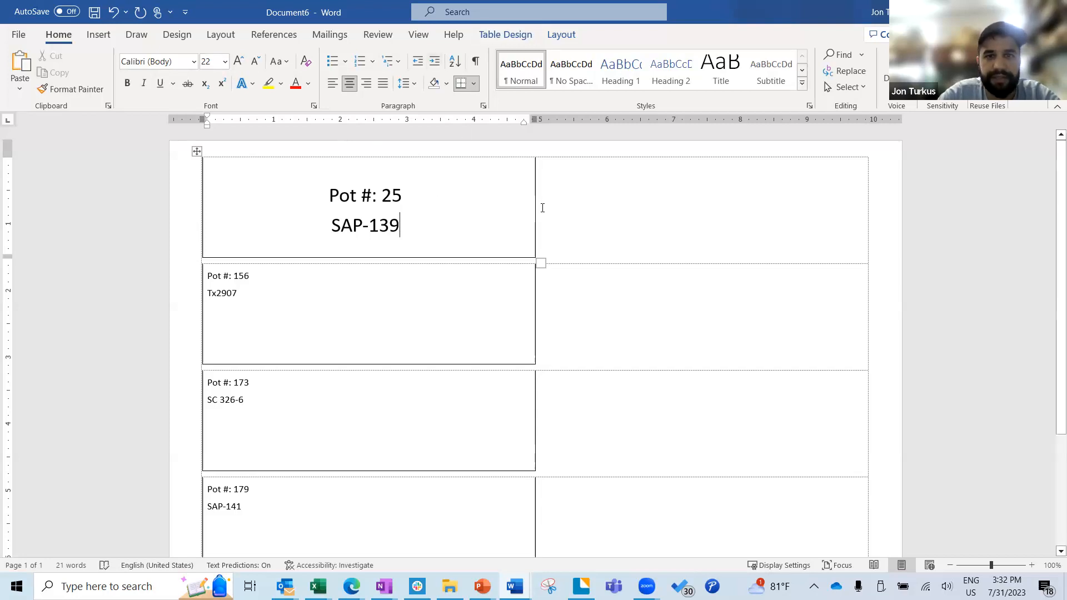
# Copy the whole one-cell table holding the pot number and name in the first label.
pyautogui.click(535, 257)
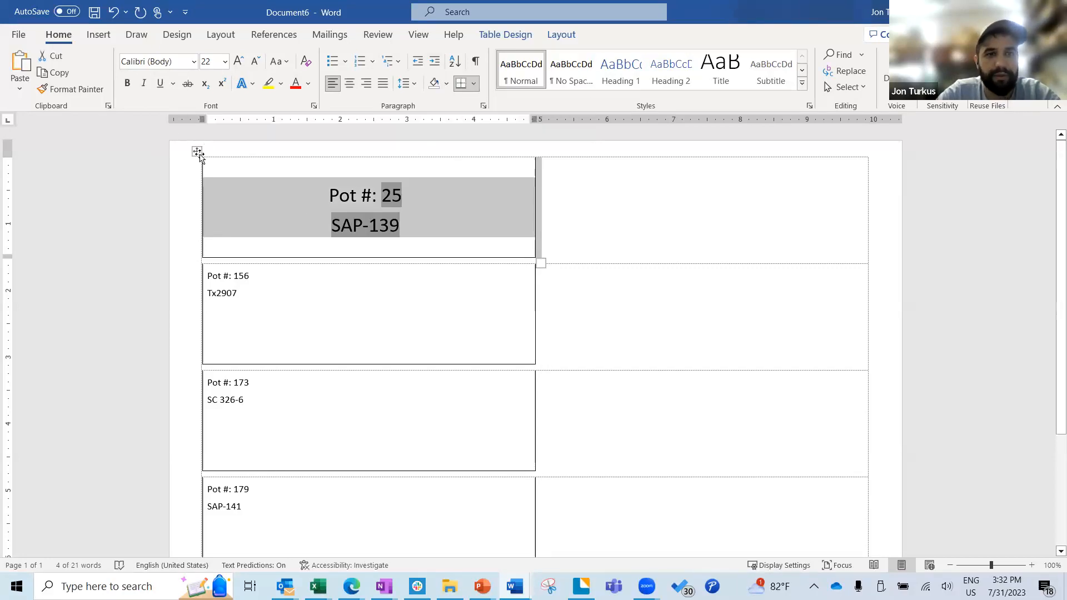
pyautogui.click(242, 186)
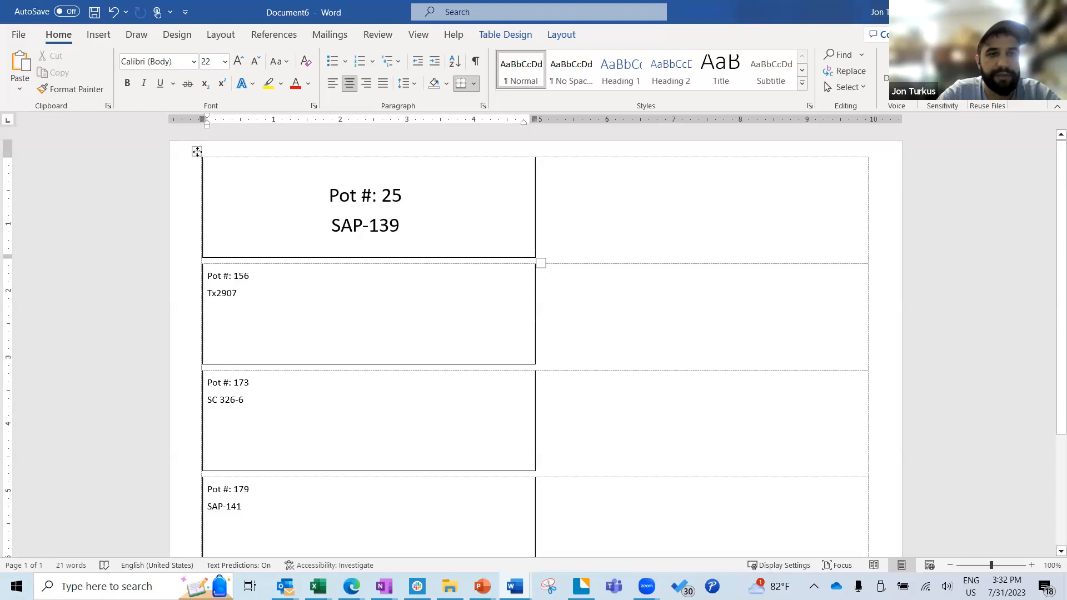
pyautogui.click(197, 151)
pyautogui.hotkey('ctrl', 'c')
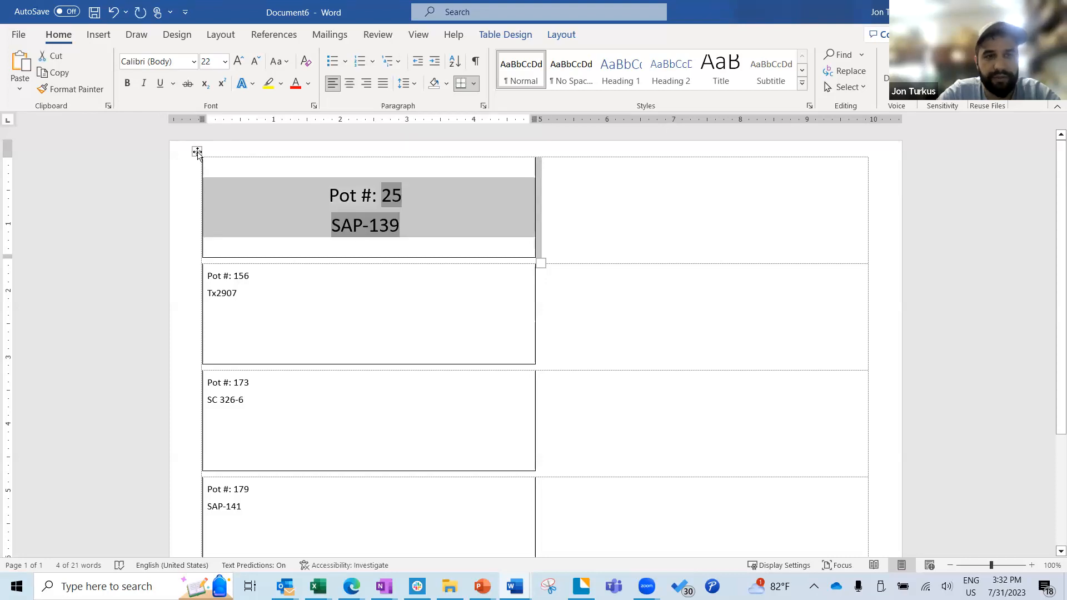
# Try to paste the copied table below the existing table in the first label, and undo the attempt.
pyautogui.click(580, 177)
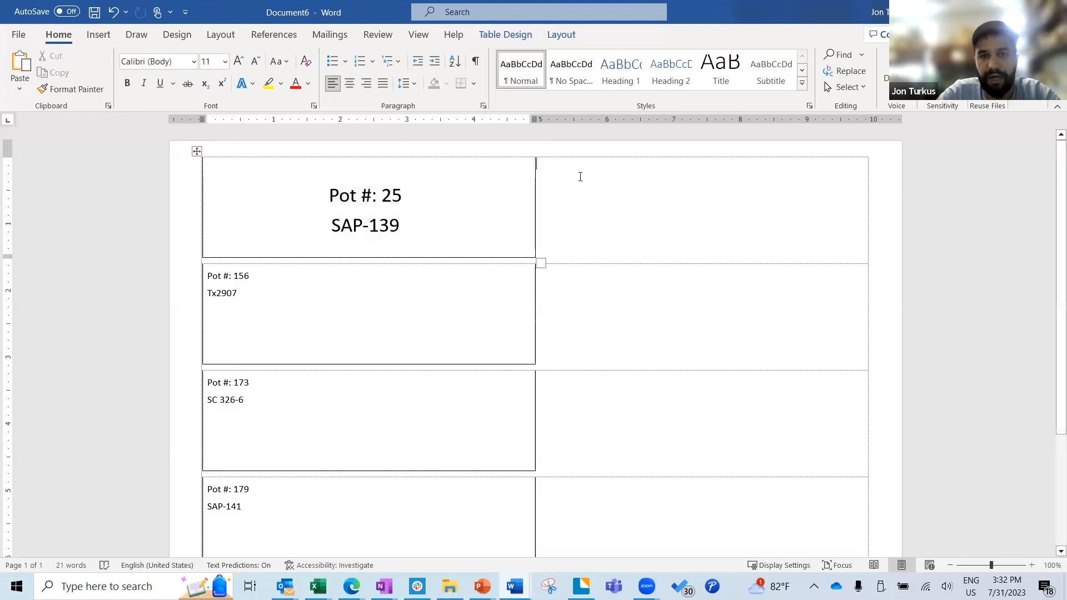
pyautogui.press('Down')
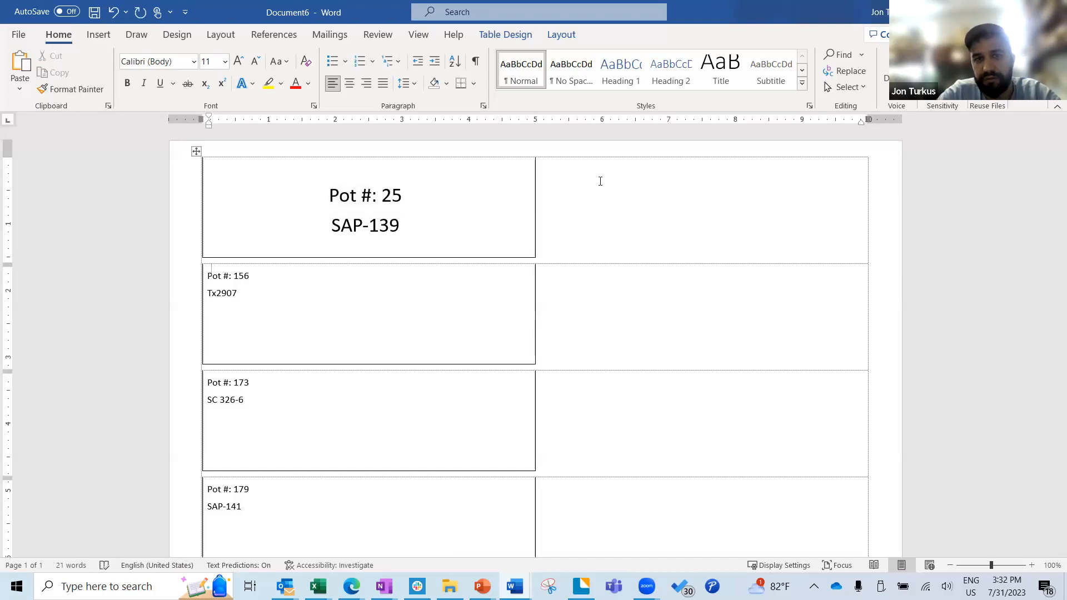
pyautogui.hotkey('ctrl', 'v')
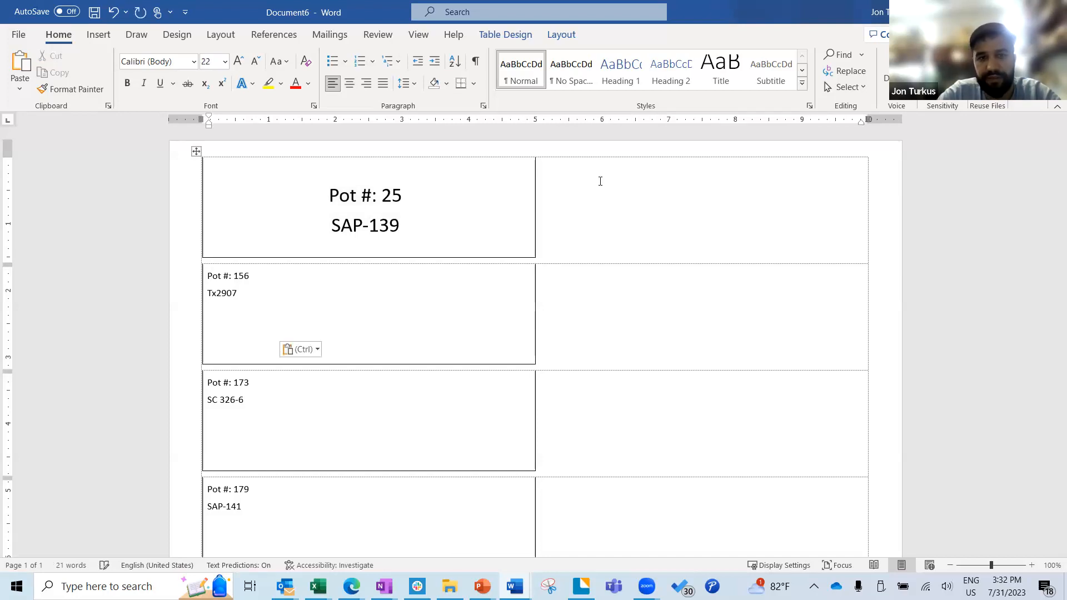
pyautogui.moveTo(196, 151); pyautogui.dragTo(284, 176)
pyautogui.hotkey('ctrl', 'z')
# Paste the copied cell beside the original in the first label and put its name centered on its own line.
pyautogui.click(453, 200)
pyautogui.click(570, 218)
pyautogui.hotkey('ctrl', 'v')
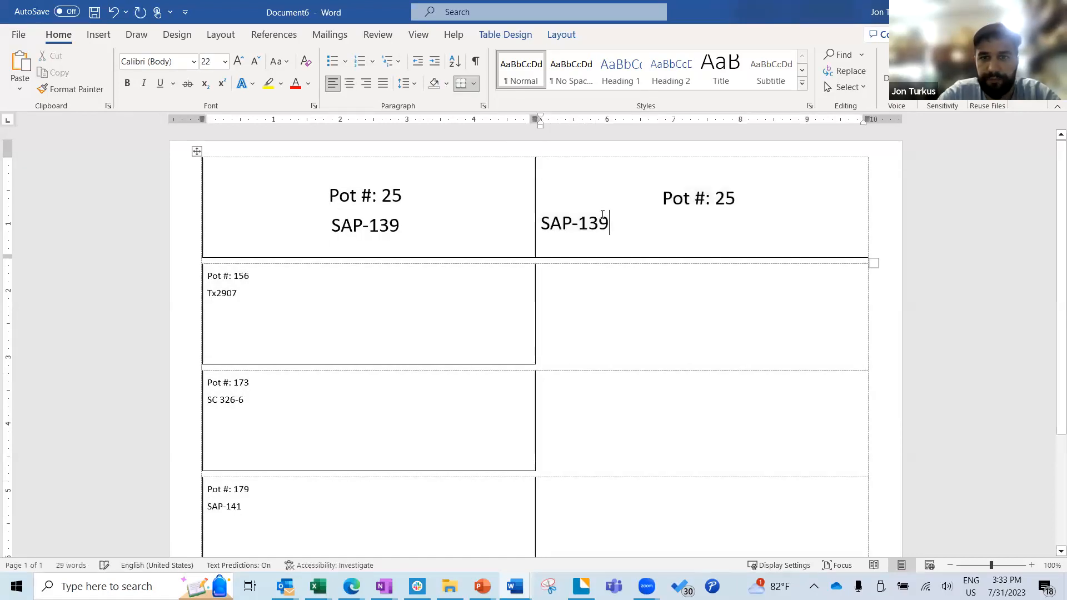
pyautogui.click(735, 198)
pyautogui.press('Delete')
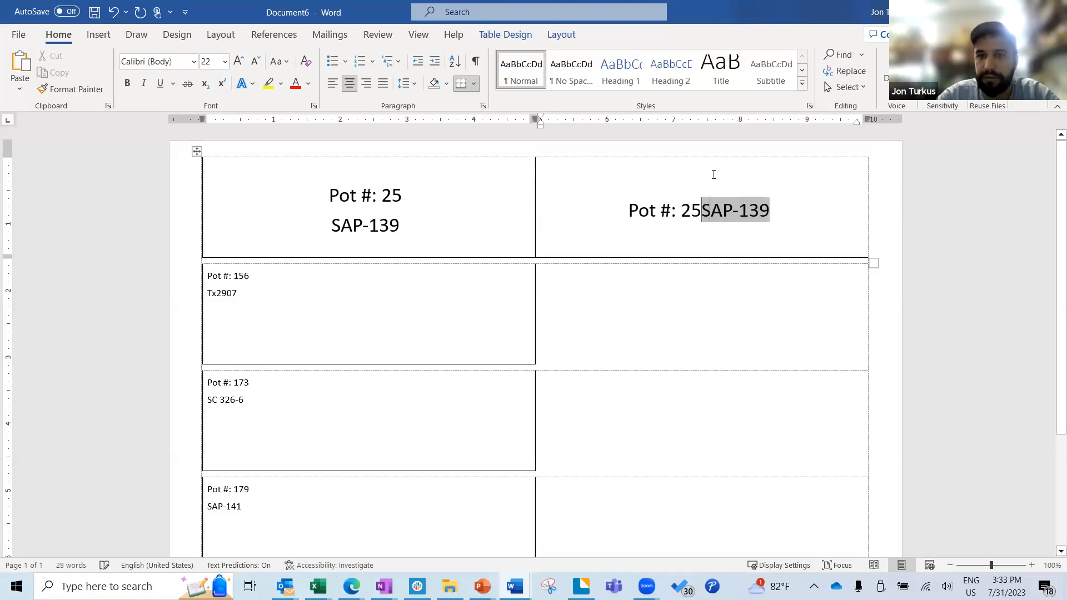
pyautogui.press('Return')
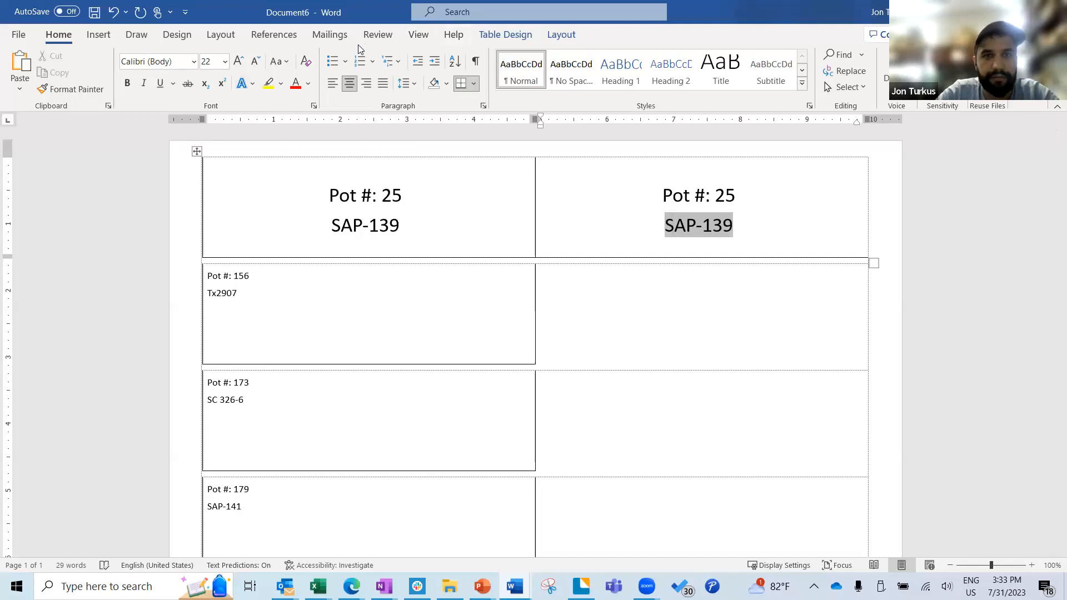
# Update all labels on the sheet to match the first label's two-cell layout.
pyautogui.click(333, 36)
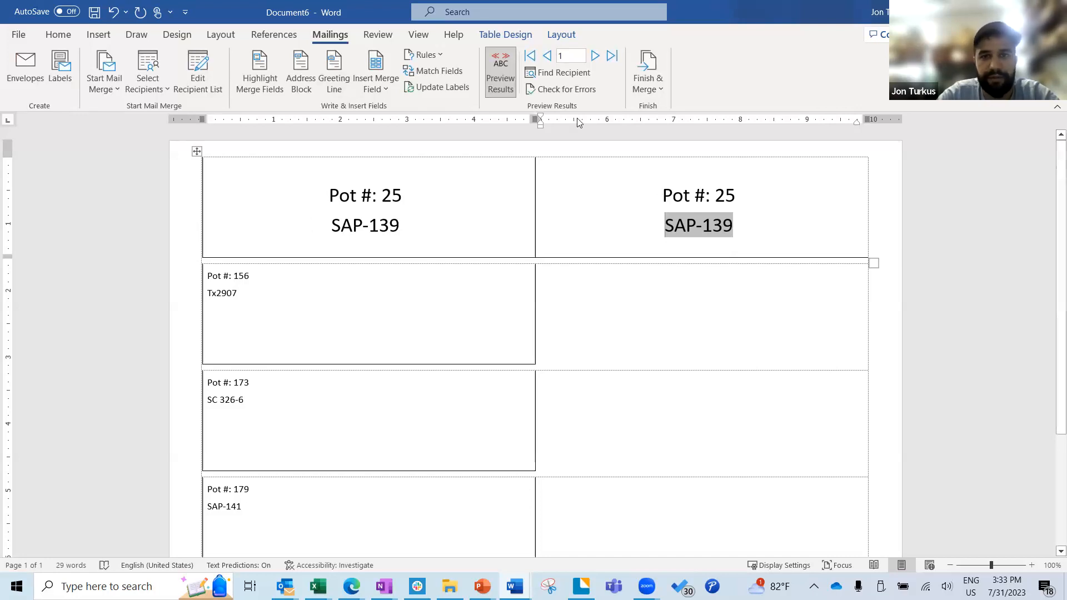
pyautogui.click(464, 88)
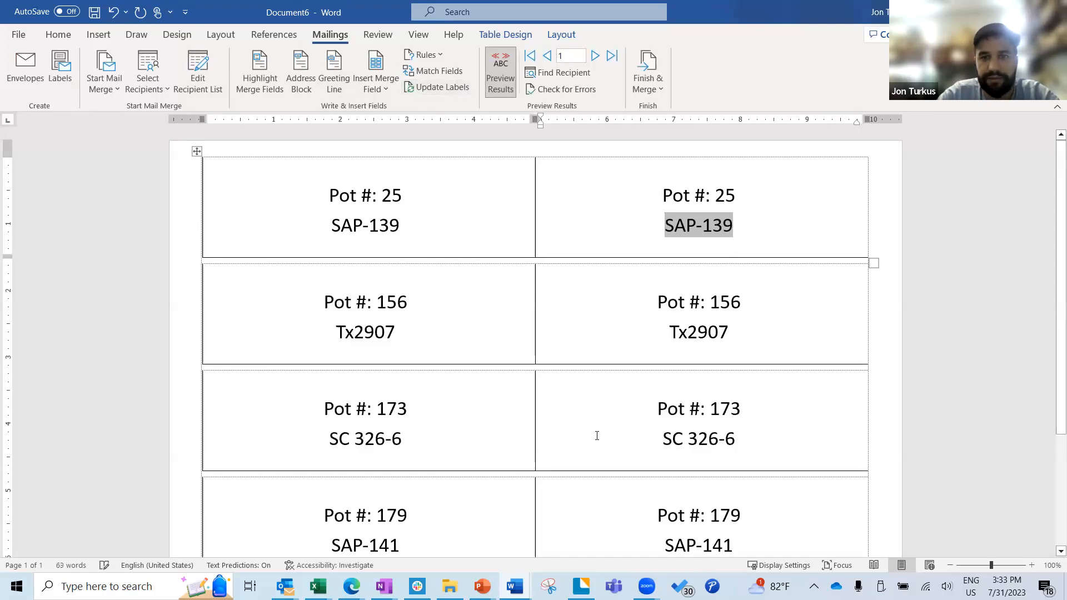
pyautogui.scroll(-3, 597, 433)
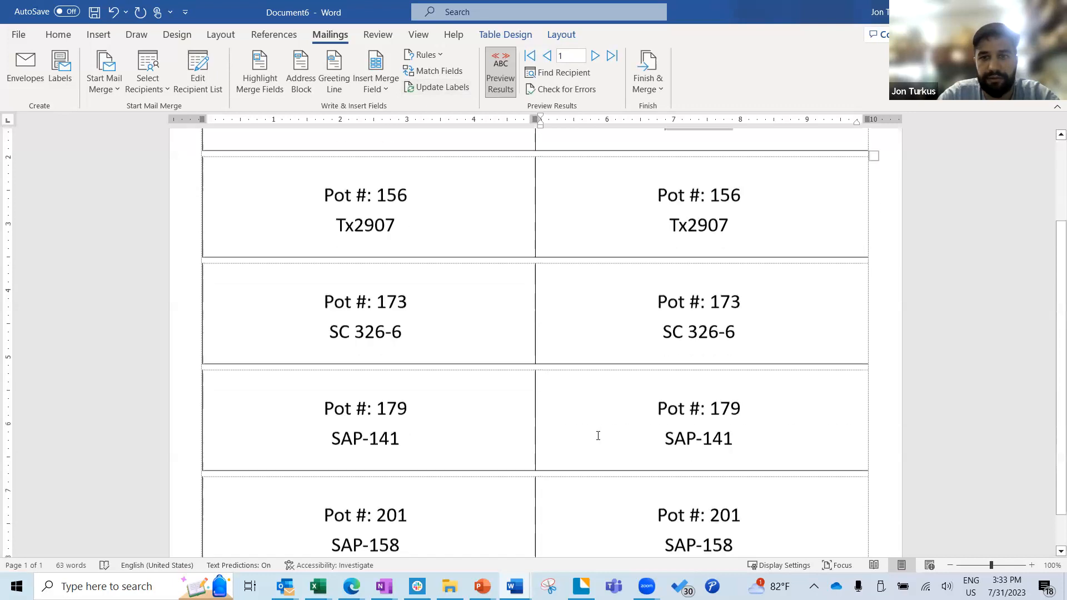
# Step forward through the merge preview to record 53 and examine the pot numbers and names on the labels.
pyautogui.click(595, 56)
pyautogui.click(595, 56)
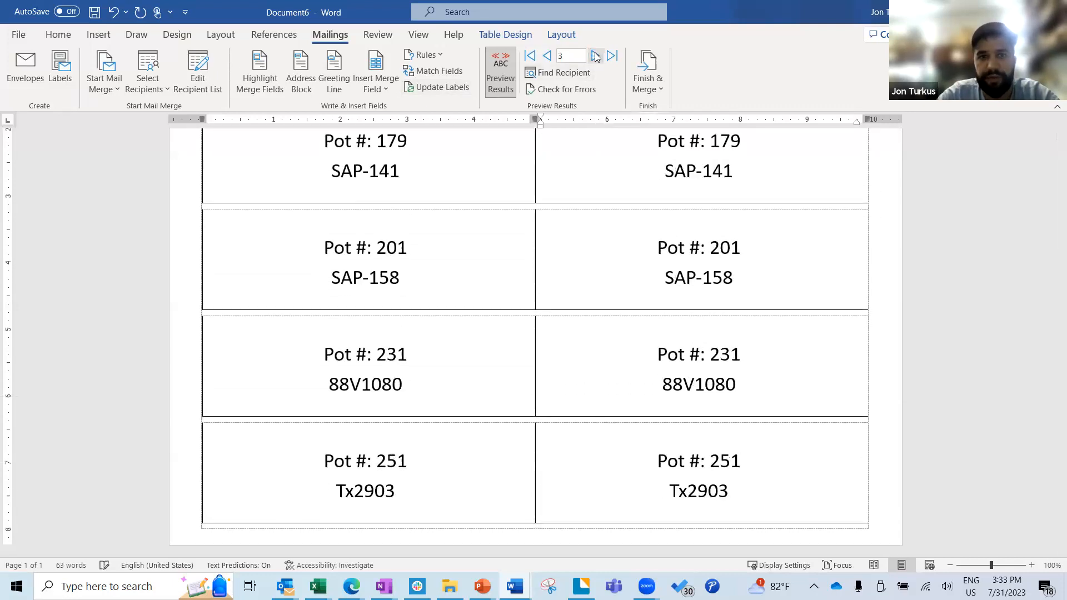
pyautogui.click(595, 56)
pyautogui.scroll(3, 564, 190)
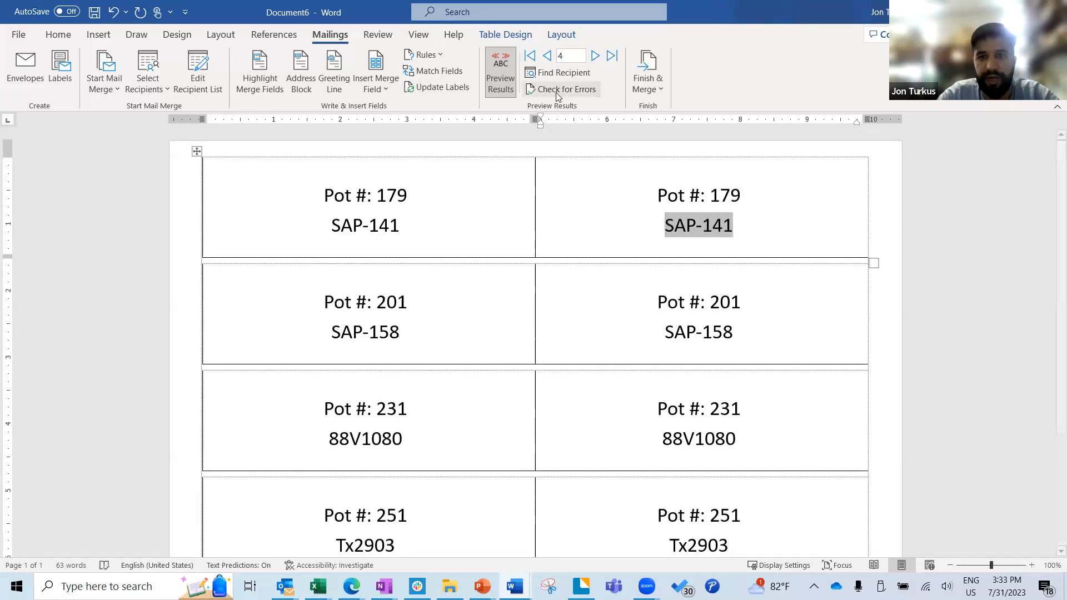
pyautogui.click(599, 61)
pyautogui.click(596, 57)
pyautogui.click(595, 57)
pyautogui.click(596, 57)
pyautogui.click(596, 57)
pyautogui.click(596, 57)
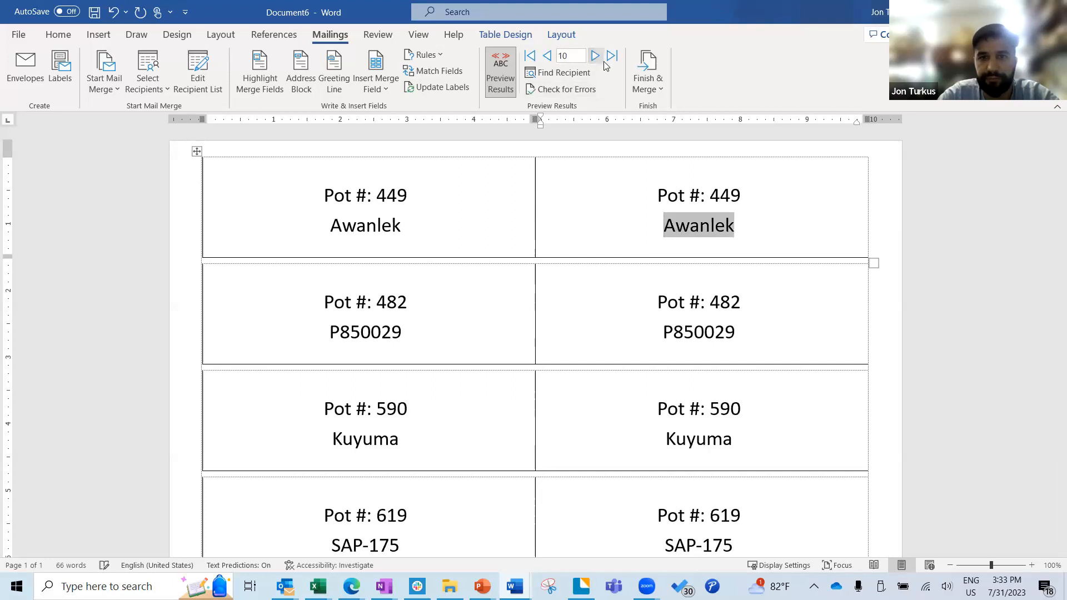
pyautogui.click(597, 57)
pyautogui.click(597, 57)
pyautogui.click(597, 57)
pyautogui.click(597, 57)
pyautogui.click(596, 57)
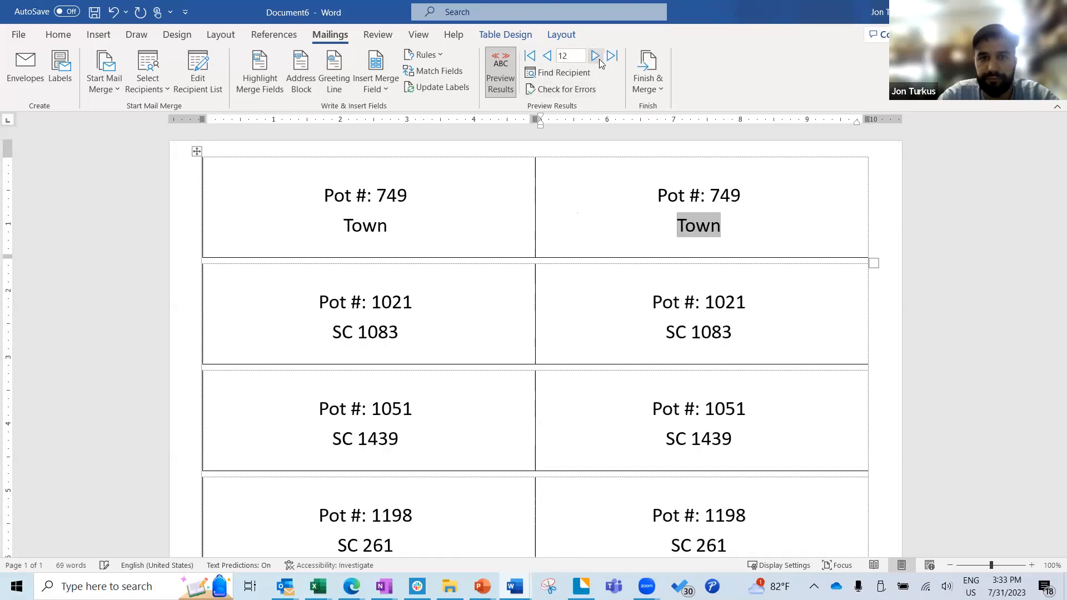
pyautogui.click(597, 57)
pyautogui.click(597, 57)
pyautogui.click(597, 57)
pyautogui.click(597, 58)
pyautogui.click(597, 57)
pyautogui.click(597, 57)
pyautogui.click(597, 57)
pyautogui.click(597, 58)
pyautogui.click(597, 57)
pyautogui.click(597, 57)
pyautogui.click(597, 57)
pyautogui.click(596, 57)
pyautogui.click(597, 57)
pyautogui.click(597, 57)
pyautogui.click(597, 57)
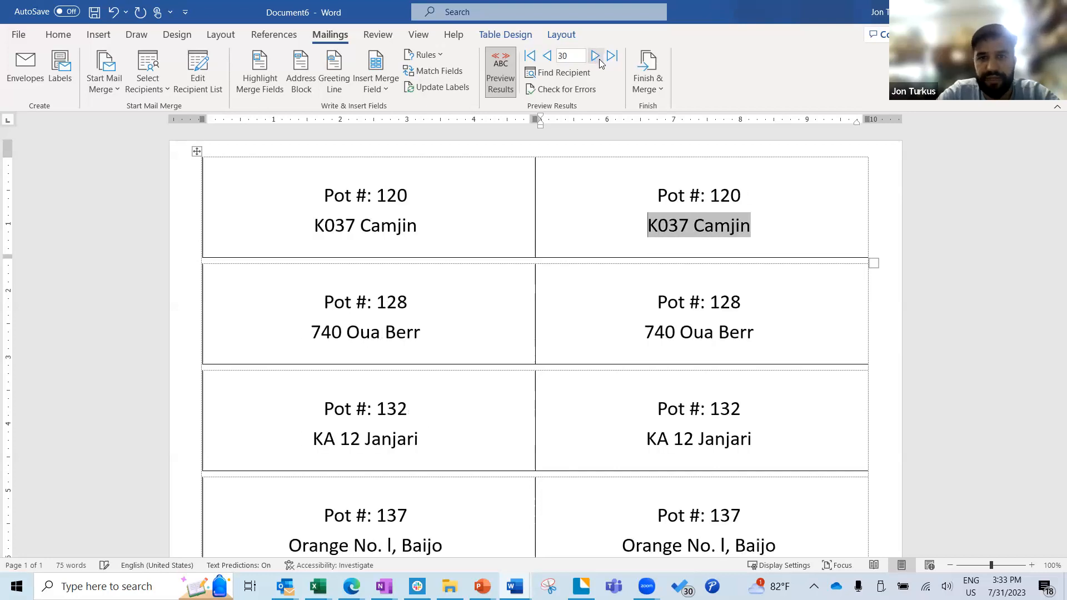
pyautogui.click(597, 58)
pyautogui.click(597, 58)
pyautogui.click(597, 58)
pyautogui.click(597, 57)
pyautogui.click(597, 57)
pyautogui.click(597, 57)
pyautogui.click(596, 56)
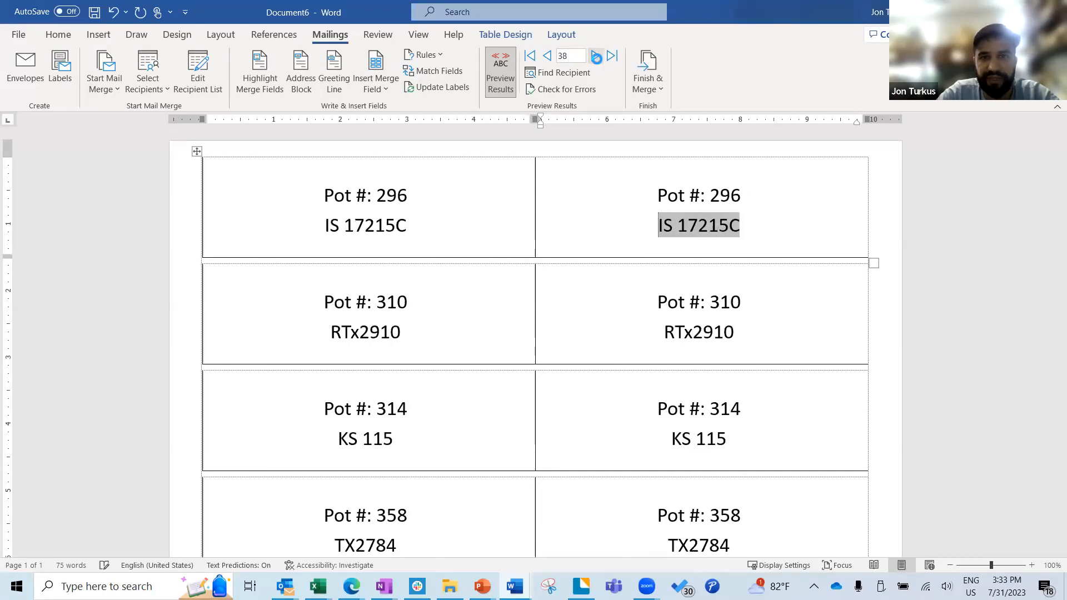
pyautogui.click(596, 56)
pyautogui.click(596, 56)
pyautogui.click(596, 56)
pyautogui.click(596, 56)
pyautogui.click(596, 56)
pyautogui.click(596, 56)
pyautogui.click(596, 56)
pyautogui.click(595, 56)
pyautogui.click(596, 56)
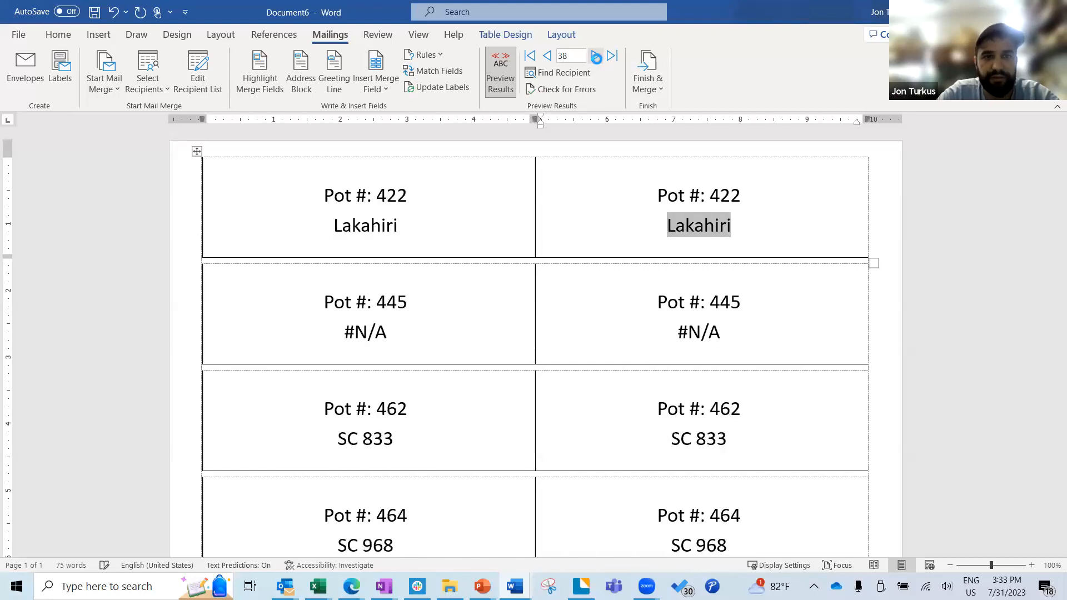
pyautogui.click(596, 56)
pyautogui.click(596, 56)
pyautogui.click(596, 58)
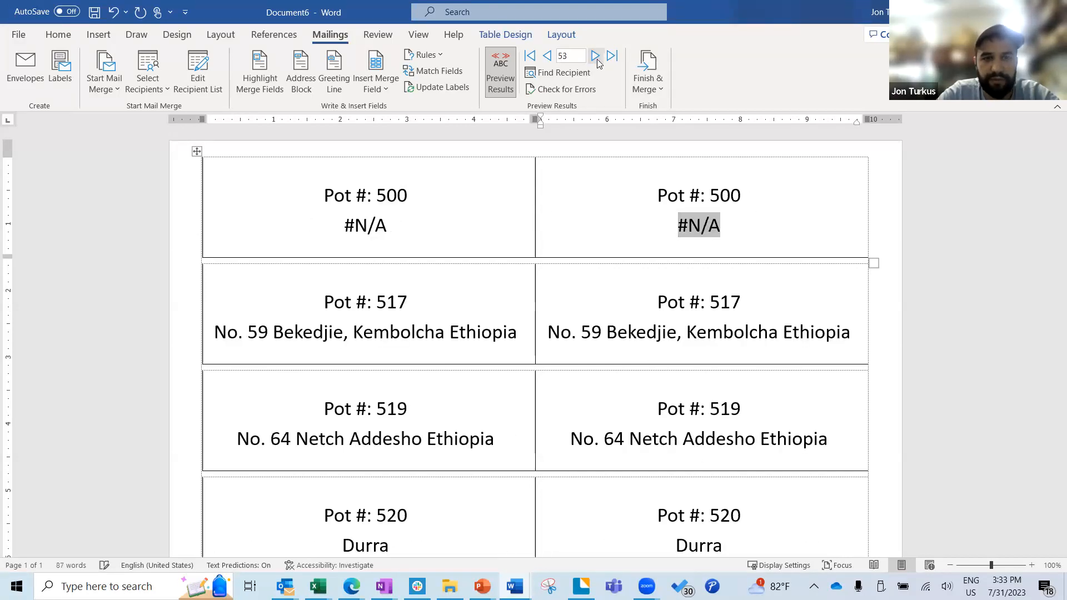
# Step the merge preview forward to record 62 and back to record 60, examining the pot numbers and names.
pyautogui.click(598, 60)
pyautogui.click(597, 60)
pyautogui.click(597, 60)
pyautogui.click(598, 60)
pyautogui.click(598, 60)
pyautogui.click(598, 60)
pyautogui.click(597, 60)
pyautogui.click(598, 60)
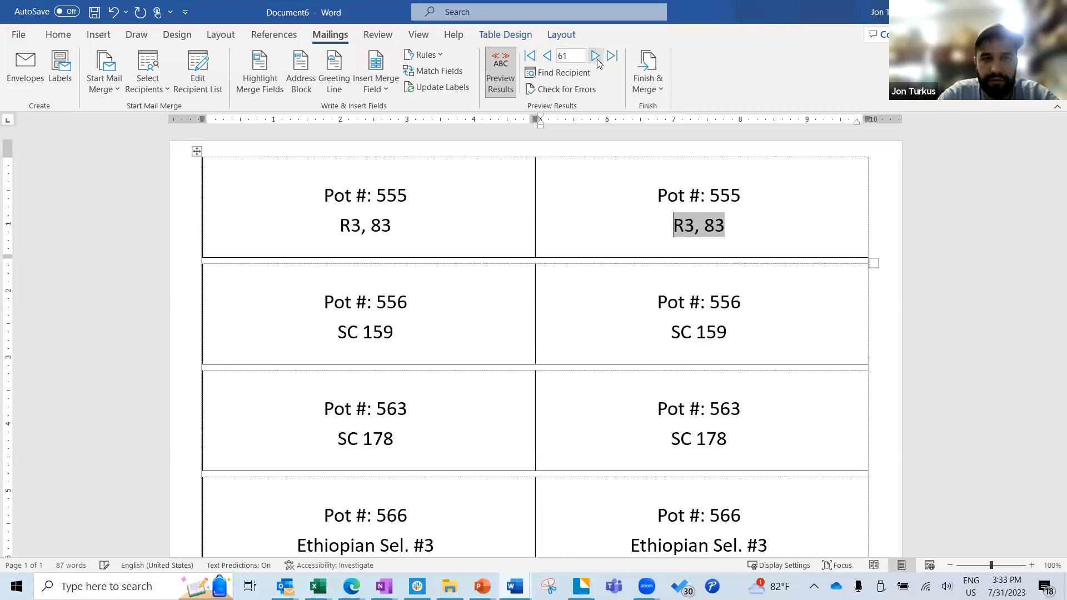
pyautogui.click(597, 60)
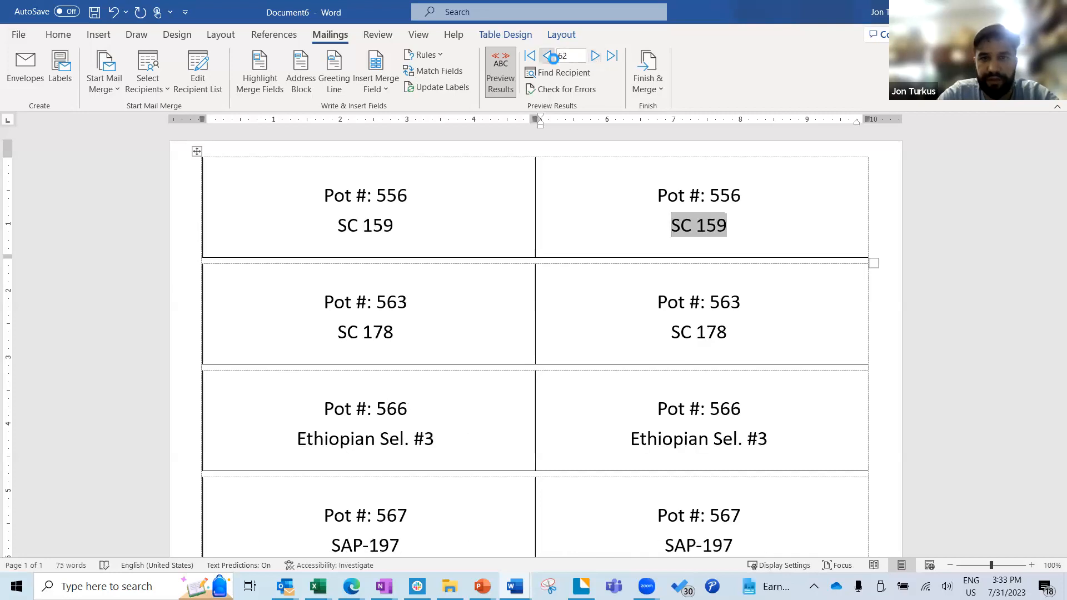
pyautogui.click(553, 58)
pyautogui.click(553, 58)
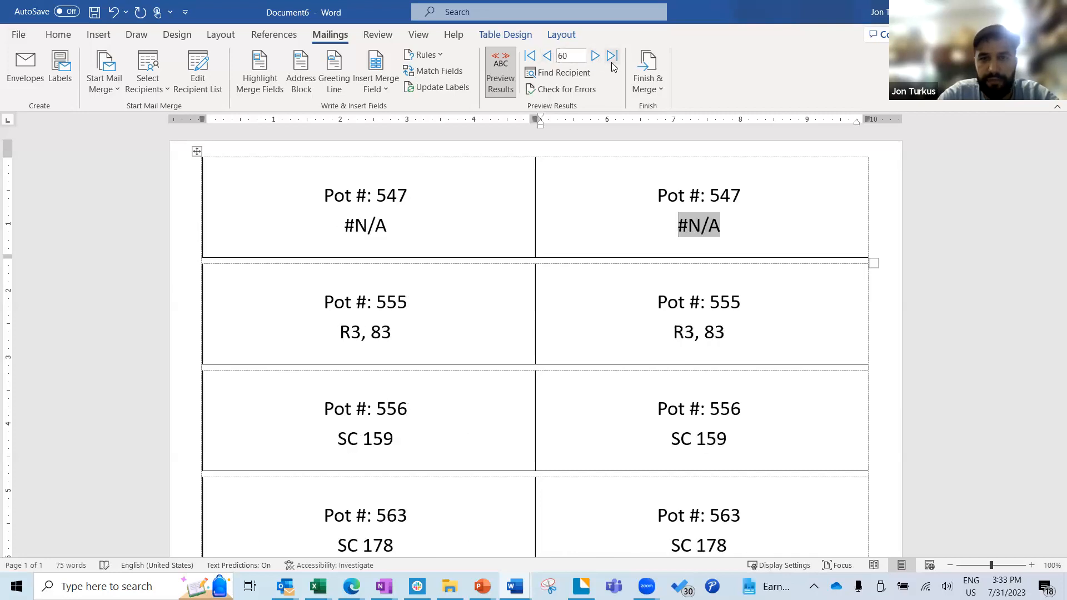
# Advance the merge preview record by record to record 100 and examine the paired labels.
pyautogui.click(596, 56)
pyautogui.click(595, 56)
pyautogui.click(596, 56)
pyautogui.click(596, 56)
pyautogui.click(595, 57)
pyautogui.click(595, 56)
pyautogui.click(595, 56)
pyautogui.click(596, 56)
pyautogui.click(595, 56)
pyautogui.click(595, 56)
pyautogui.click(595, 57)
pyautogui.click(595, 56)
pyautogui.click(595, 56)
pyautogui.click(596, 56)
pyautogui.click(595, 56)
pyautogui.click(595, 56)
pyautogui.click(595, 56)
pyautogui.click(595, 56)
pyautogui.click(596, 56)
pyautogui.click(595, 56)
pyautogui.click(596, 56)
pyautogui.click(596, 56)
pyautogui.click(595, 56)
pyautogui.click(595, 56)
pyautogui.click(595, 56)
pyautogui.click(596, 56)
pyautogui.click(595, 56)
pyautogui.click(595, 56)
pyautogui.click(595, 56)
pyautogui.click(595, 56)
pyautogui.click(595, 56)
pyautogui.click(595, 56)
pyautogui.click(596, 56)
pyautogui.click(595, 56)
pyautogui.click(596, 56)
pyautogui.click(595, 56)
pyautogui.click(596, 56)
pyautogui.click(595, 56)
pyautogui.click(596, 57)
pyautogui.click(595, 56)
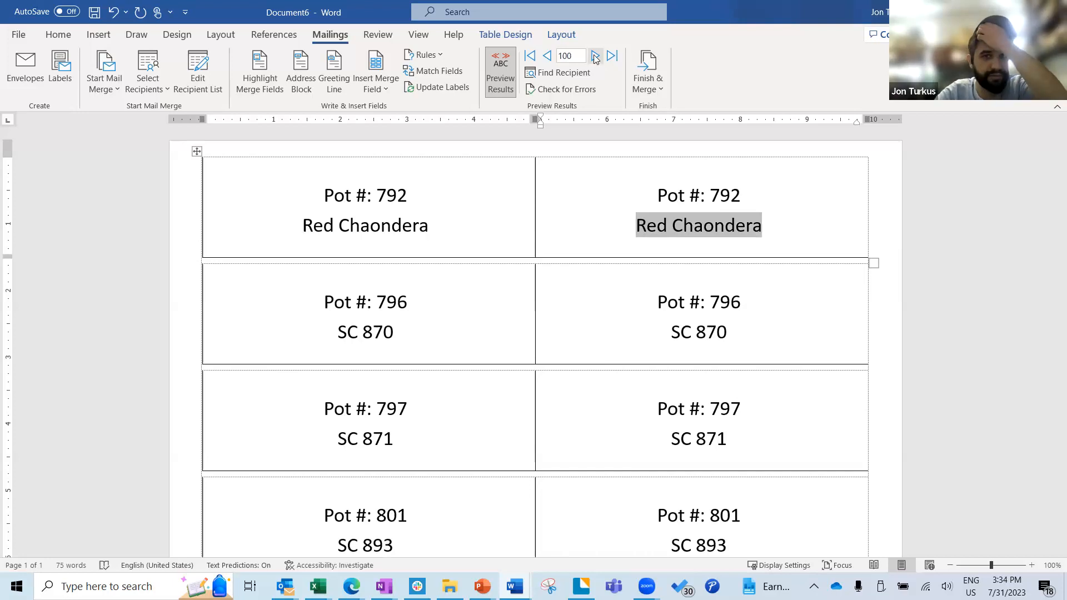
# Open the print setup for merging all records, review the Lexmark B2300 Series media options, and cancel without printing.
pyautogui.click(655, 83)
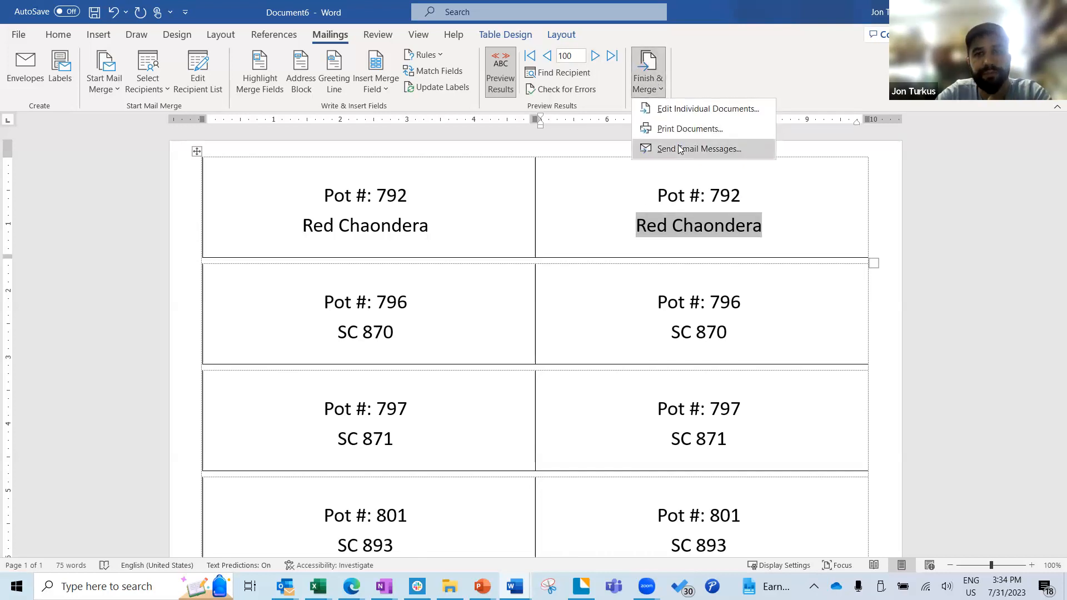
pyautogui.click(673, 127)
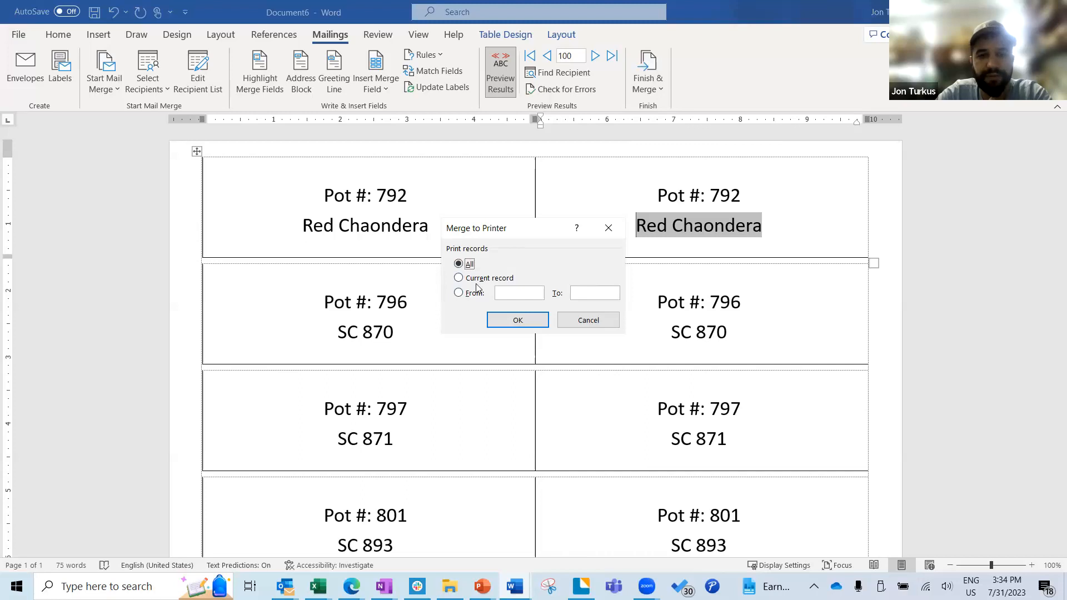
pyautogui.click(502, 318)
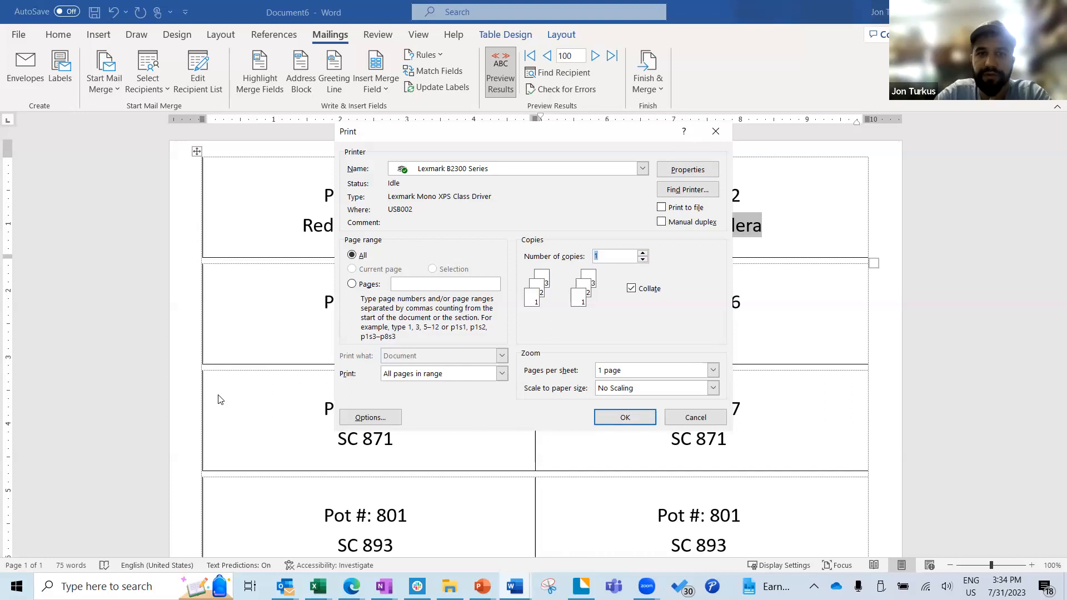
pyautogui.click(687, 169)
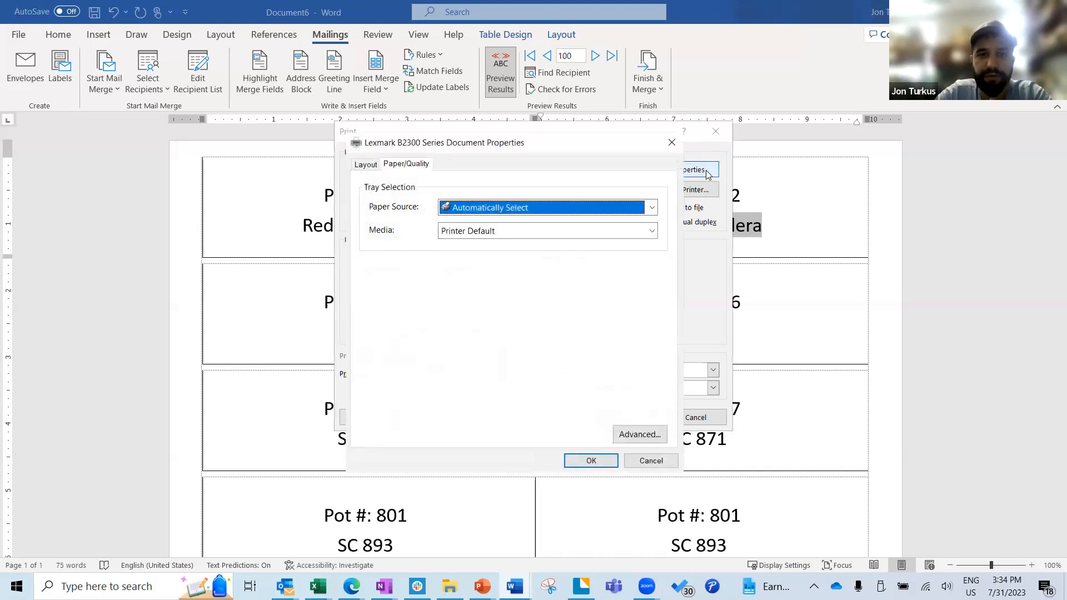
pyautogui.click(508, 230)
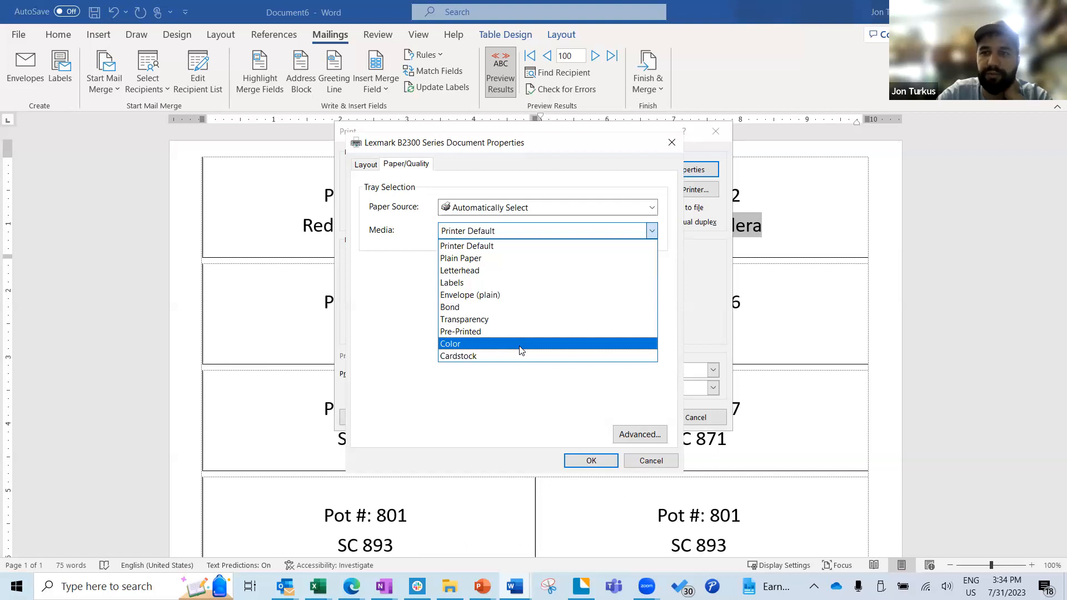
pyautogui.click(645, 463)
pyautogui.click(649, 460)
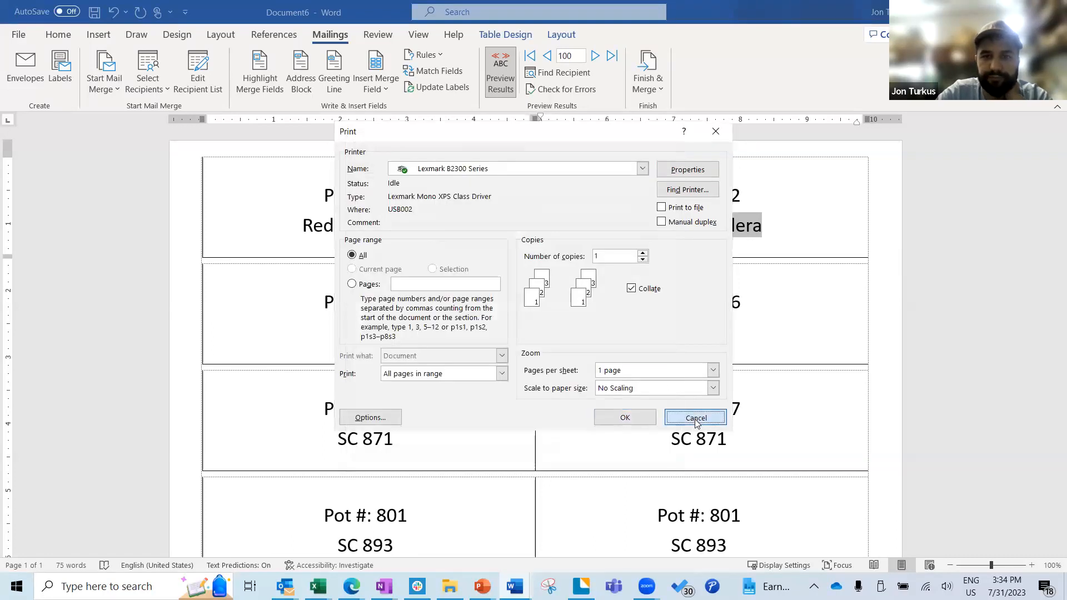
pyautogui.click(695, 418)
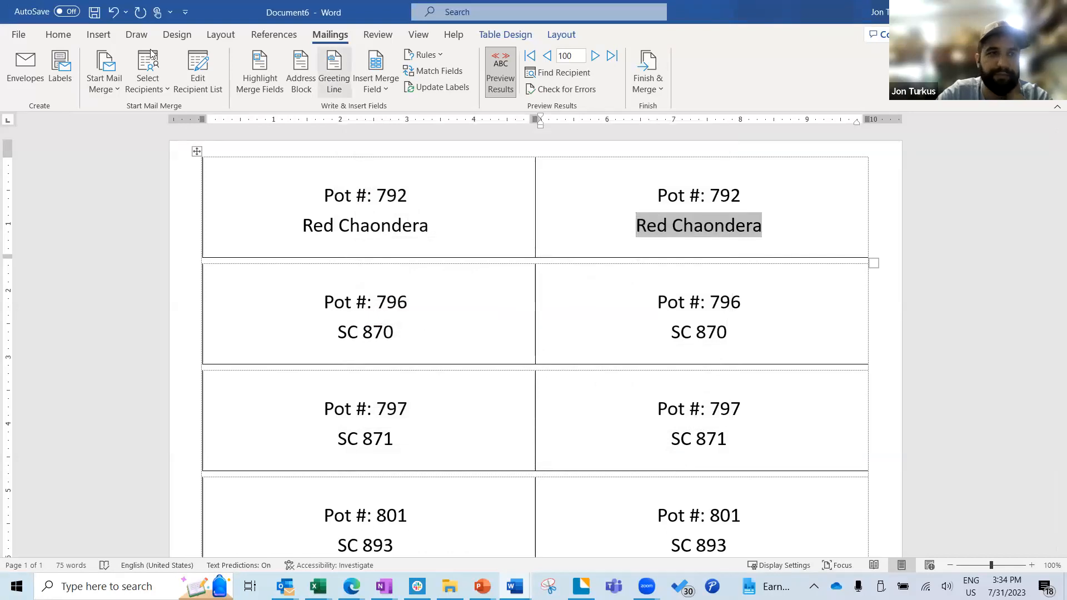
# Review the document's save options and the available recipient list sources, closing both without choosing anything.
pyautogui.click(94, 12)
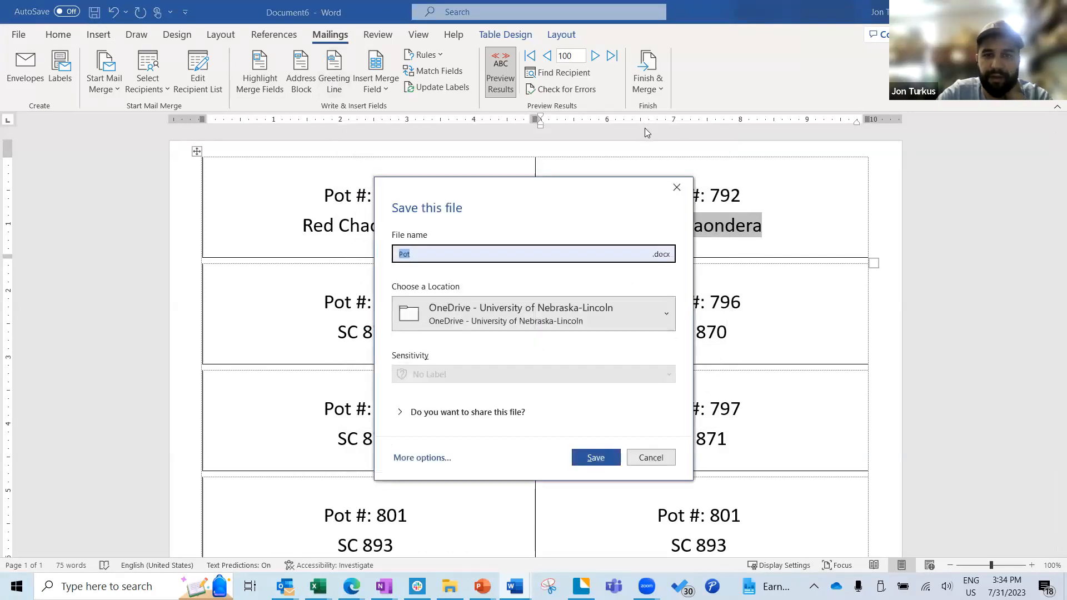
pyautogui.click(677, 188)
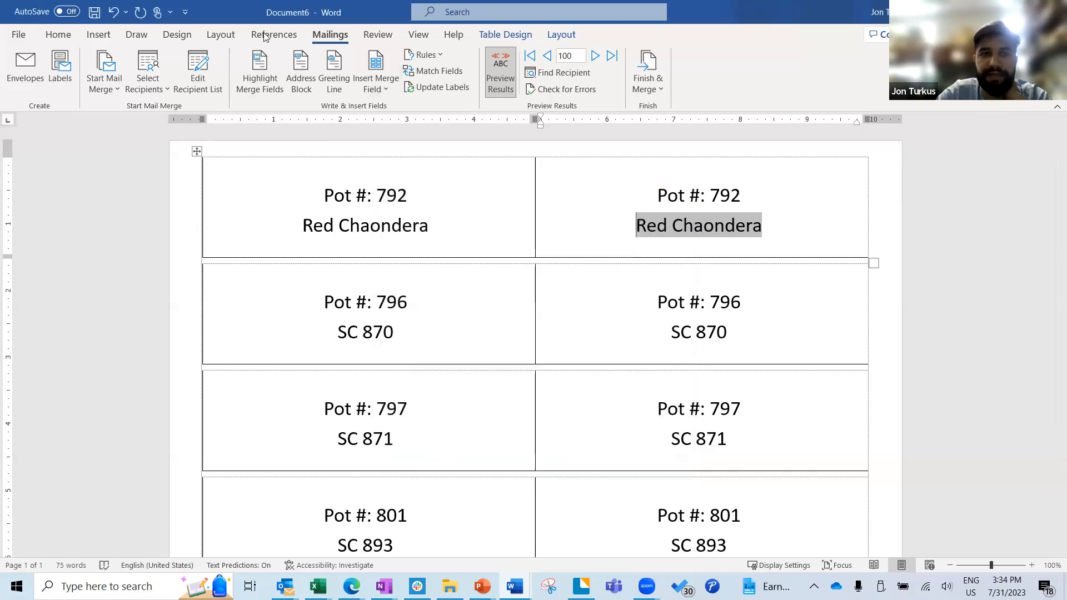
pyautogui.click(149, 79)
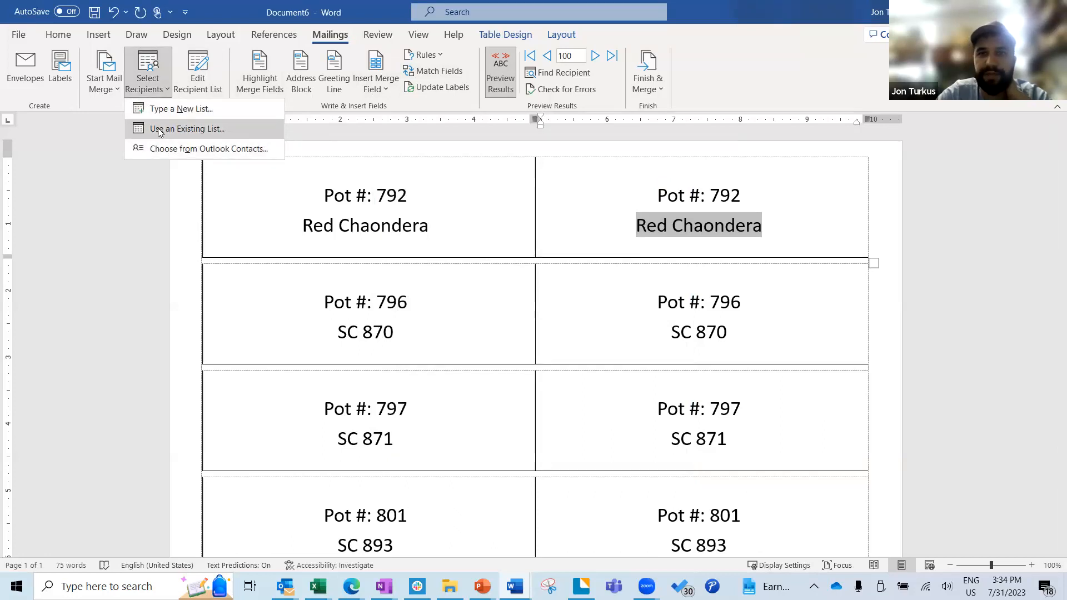
pyautogui.click(356, 135)
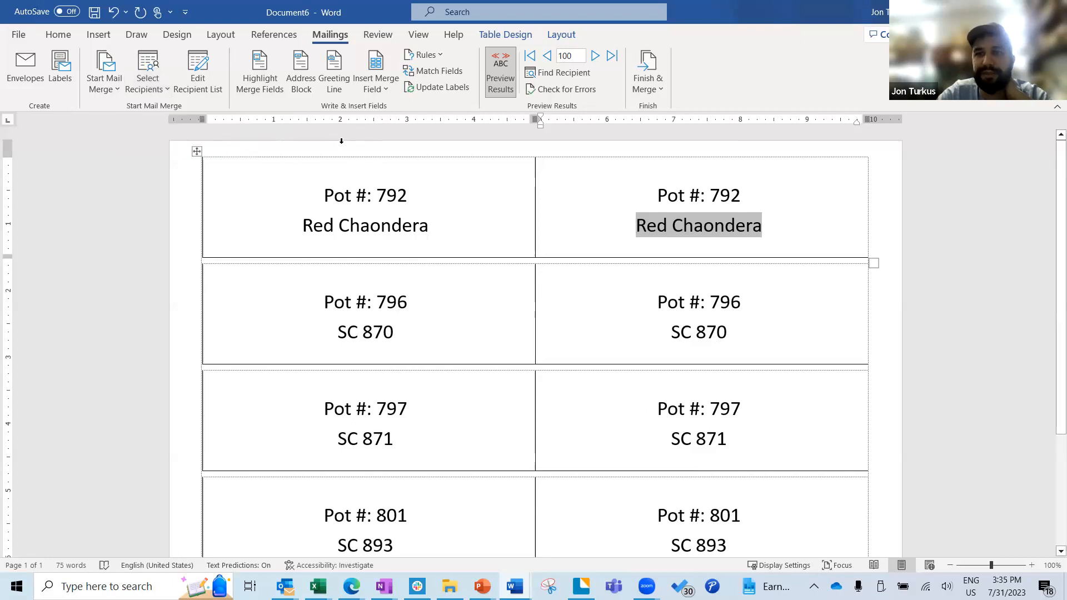